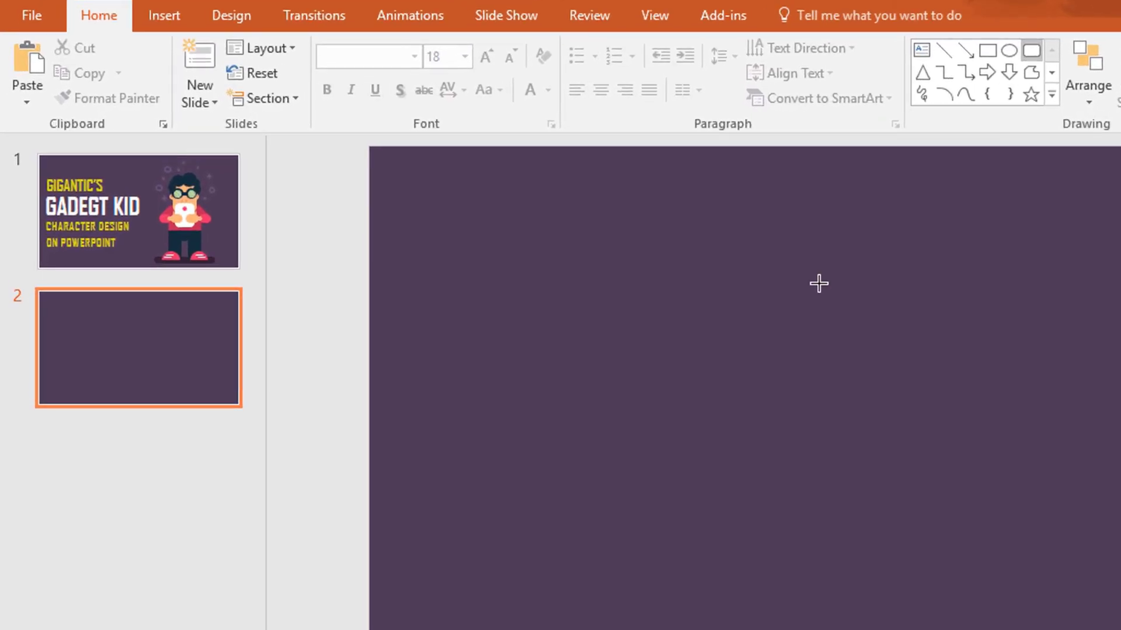
- Draw a rounded rectangle on the right of the slide, enlarge it, and make its corners very round
{"action": "left_click_drag", "start_coordinate": [810, 278], "coordinate": [911, 408]}
{"action": "left_click_drag", "start_coordinate": [863, 369], "coordinate": [929, 343]}
{"action": "left_click_drag", "start_coordinate": [871, 408], "coordinate": [875, 429]}
{"action": "left_click_drag", "start_coordinate": [831, 280], "coordinate": [835, 281]}
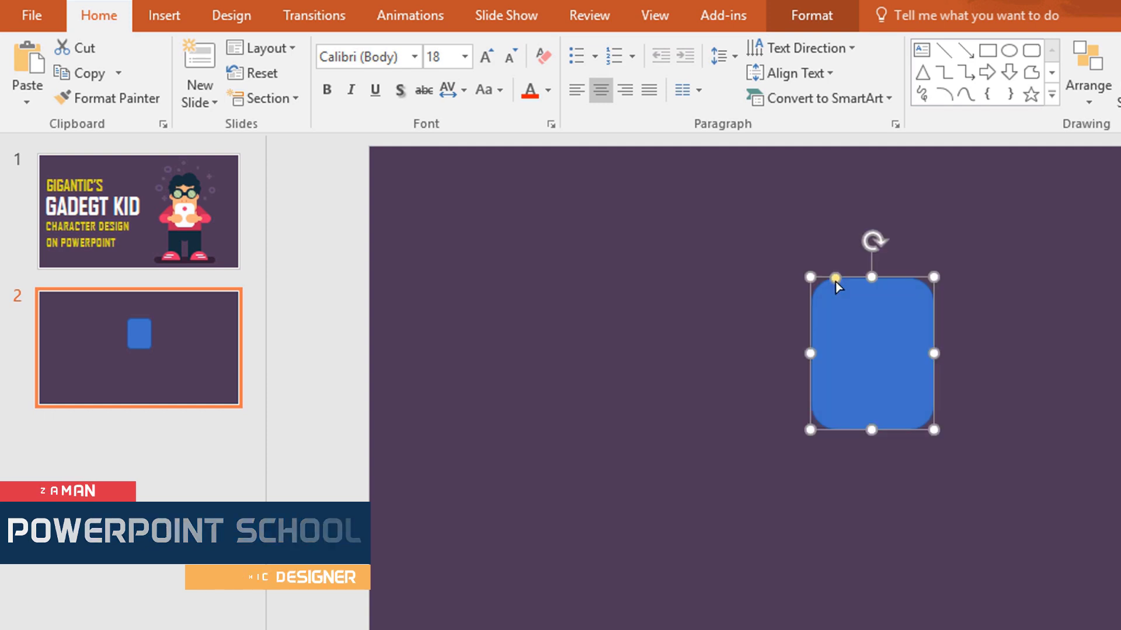
- Give the rounded rectangle a Light Orange fill and no outline
{"action": "left_click", "coordinate": [829, 17]}
{"action": "left_click", "coordinate": [580, 47]}
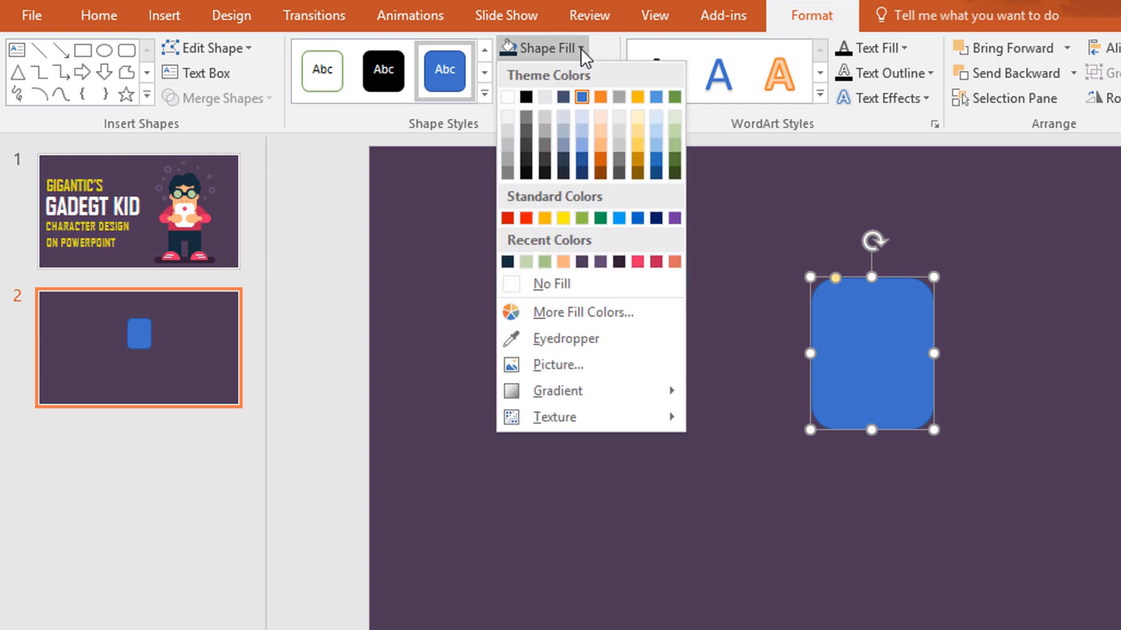
{"action": "left_click", "coordinate": [565, 261]}
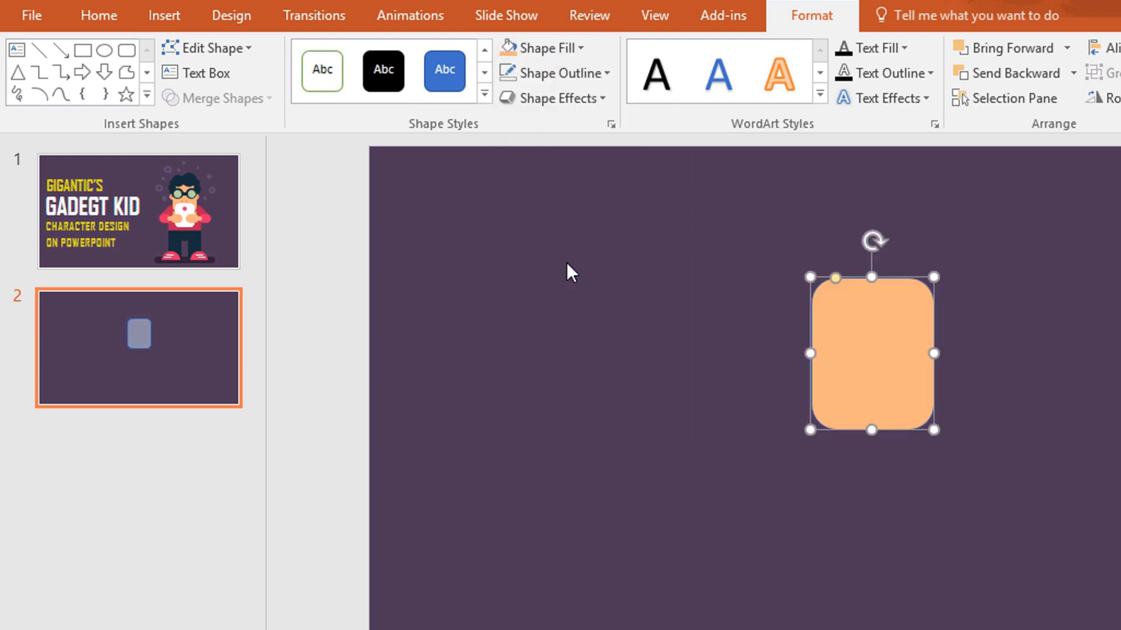
{"action": "left_click", "coordinate": [605, 73]}
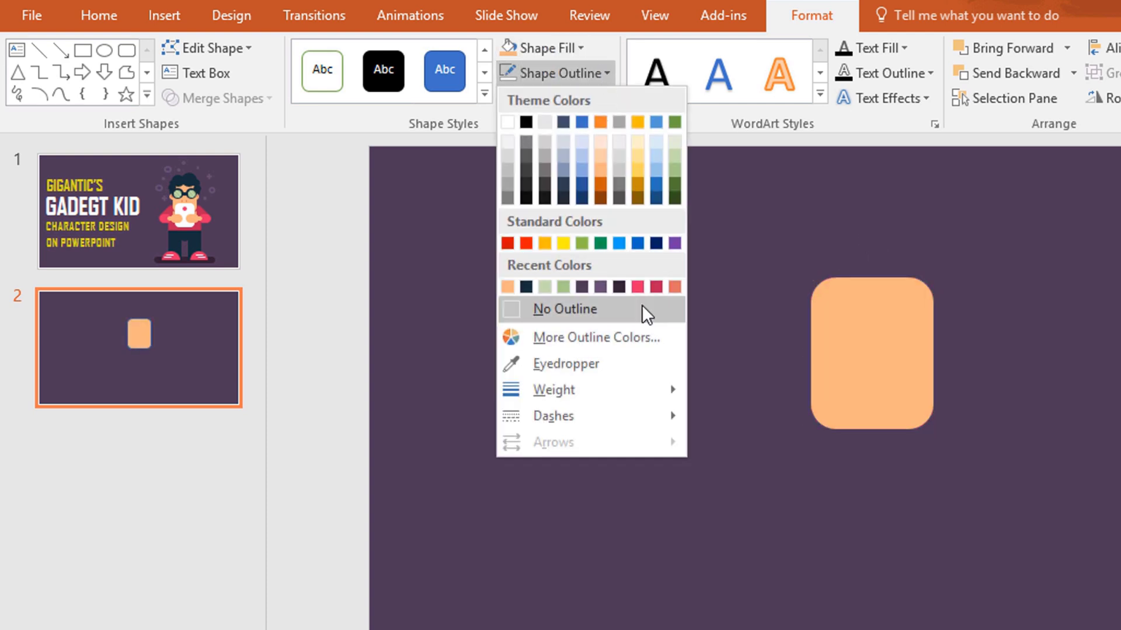
{"action": "left_click", "coordinate": [642, 306]}
{"action": "left_click", "coordinate": [641, 304]}
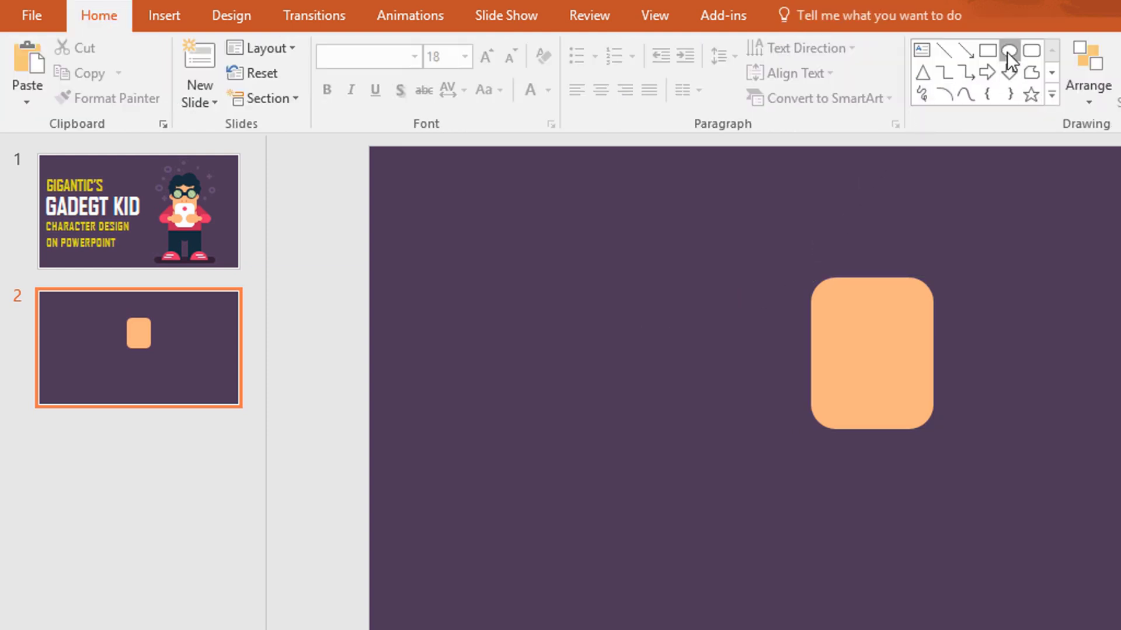
- Draw a circle left of the rectangle with a dark navy fill and no outline
{"action": "left_click_drag", "start_coordinate": [525, 322], "coordinate": [550, 348]}
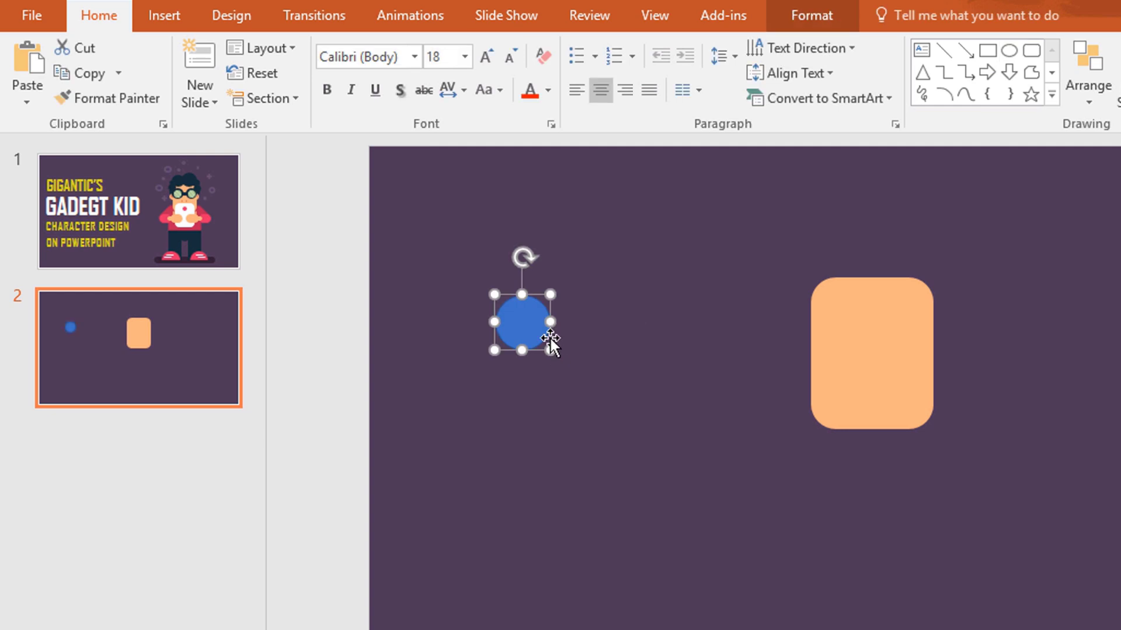
{"action": "left_click", "coordinate": [828, 16]}
{"action": "left_click", "coordinate": [581, 49]}
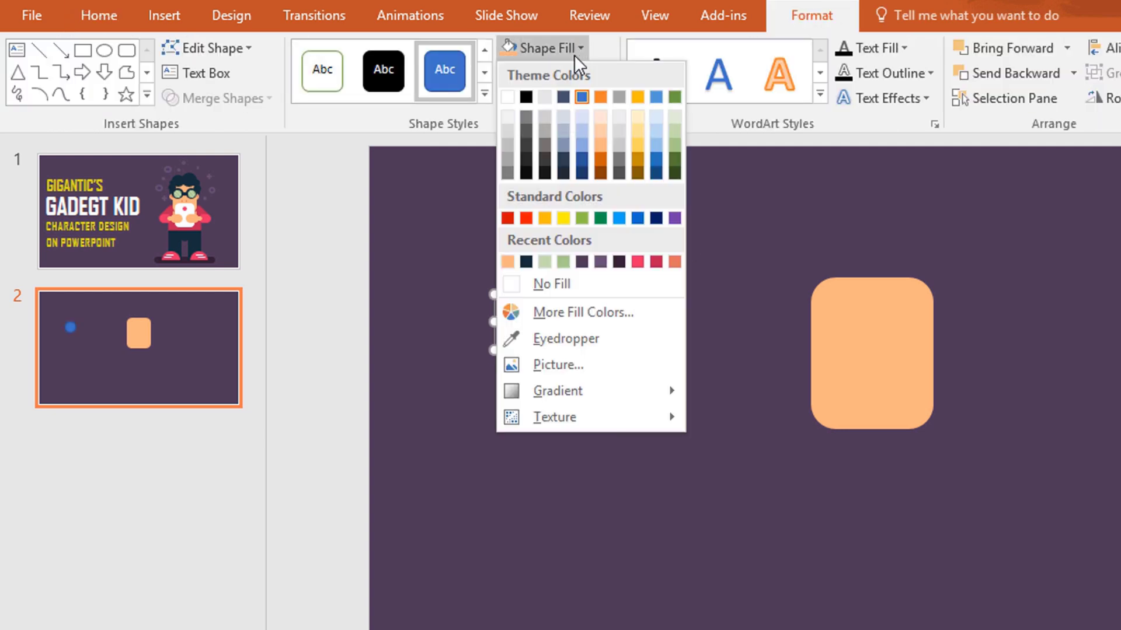
{"action": "left_click", "coordinate": [526, 262]}
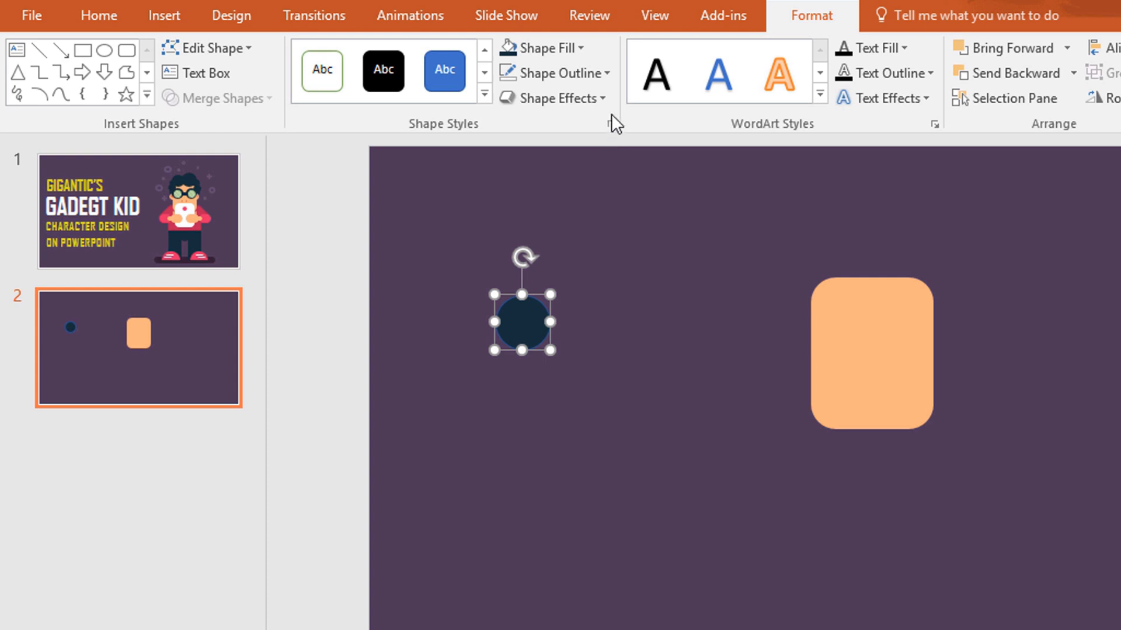
{"action": "left_click", "coordinate": [607, 74]}
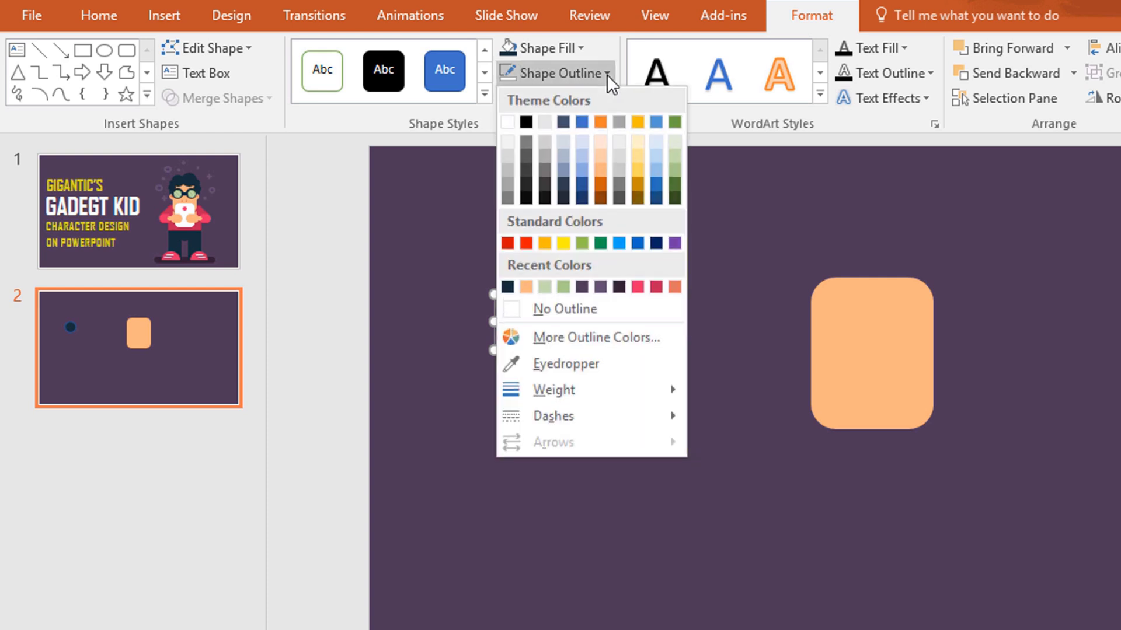
{"action": "left_click", "coordinate": [601, 306]}
{"action": "scroll", "coordinate": [630, 417], "scroll_direction": "up", "scroll_amount": 2}
- Copy the circle to the right, shrink it, fill it Light Green, and copy it again further right
{"action": "left_click_drag", "start_coordinate": [537, 426], "coordinate": [656, 432]}
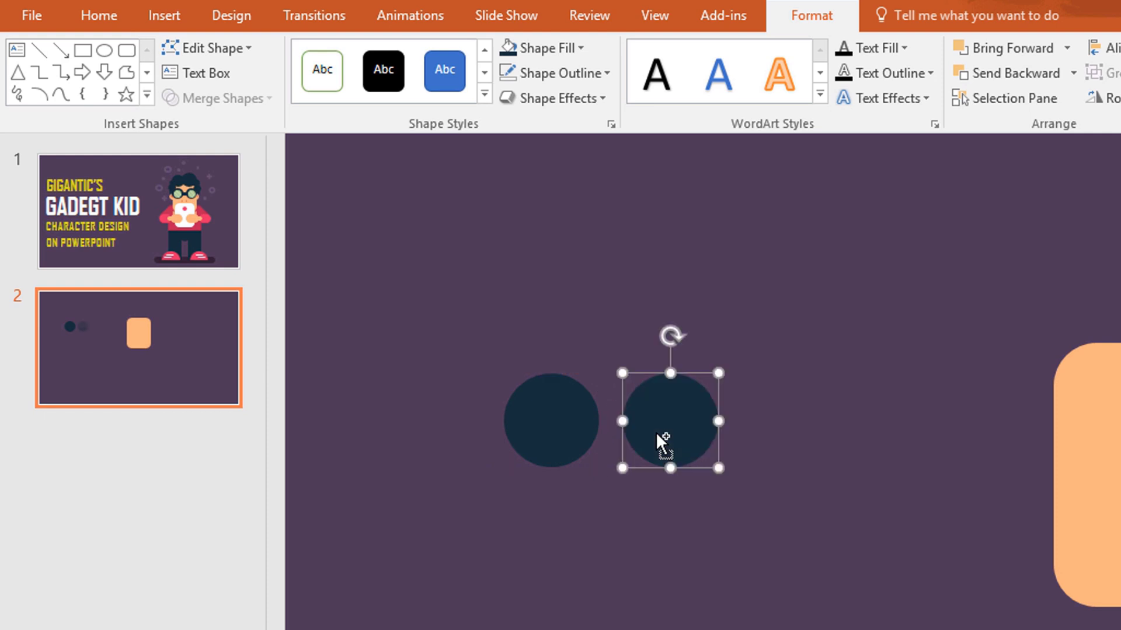
{"action": "left_click_drag", "start_coordinate": [717, 373], "coordinate": [697, 393]}
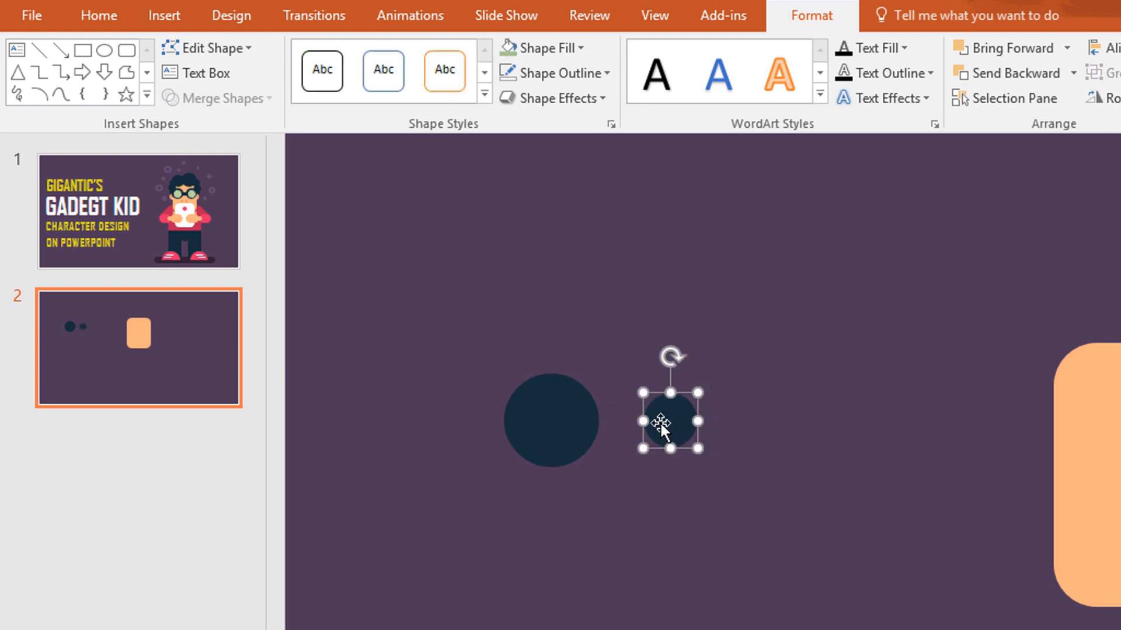
{"action": "left_click", "coordinate": [580, 46]}
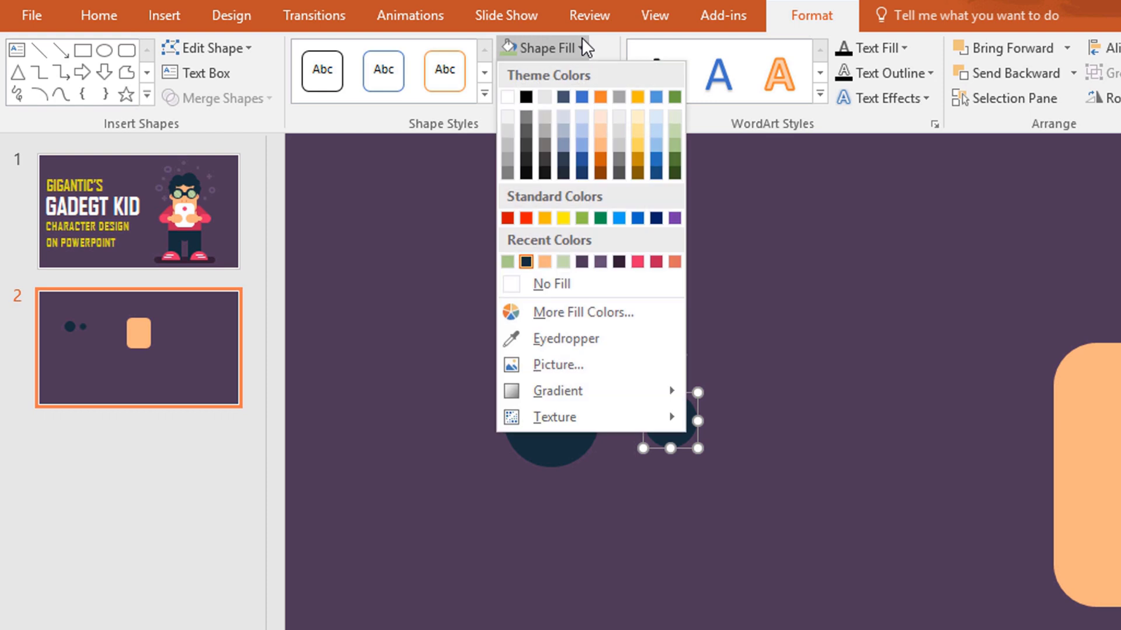
{"action": "left_click", "coordinate": [510, 261]}
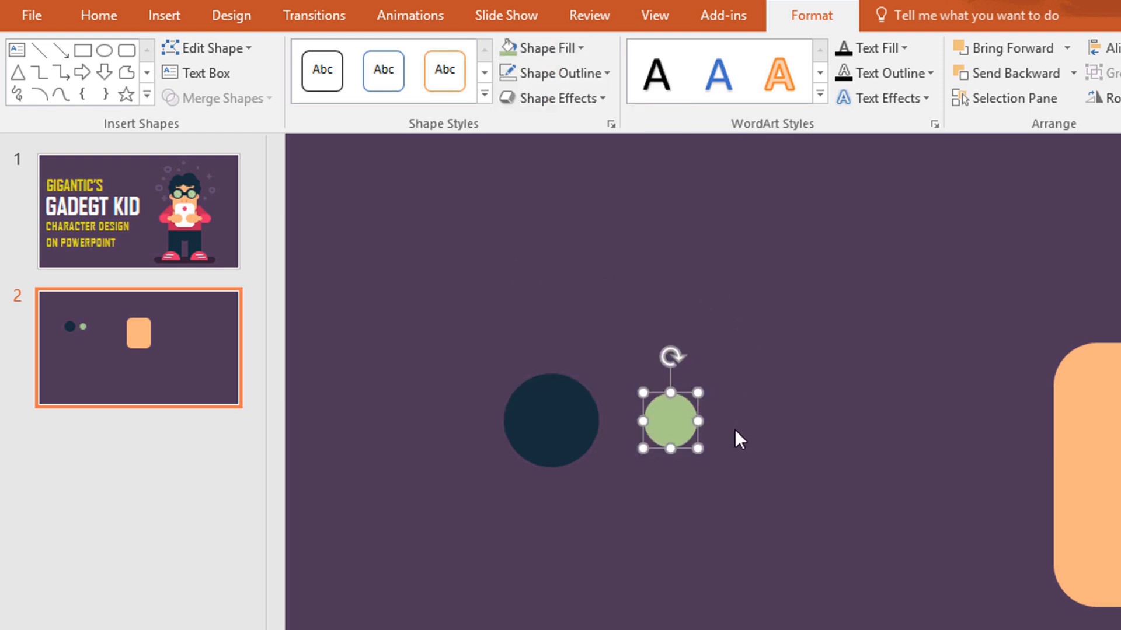
{"action": "left_click_drag", "start_coordinate": [675, 430], "coordinate": [768, 433]}
{"action": "left_click", "coordinate": [774, 473]}
{"action": "scroll", "coordinate": [913, 312], "scroll_direction": "up", "scroll_amount": 2}
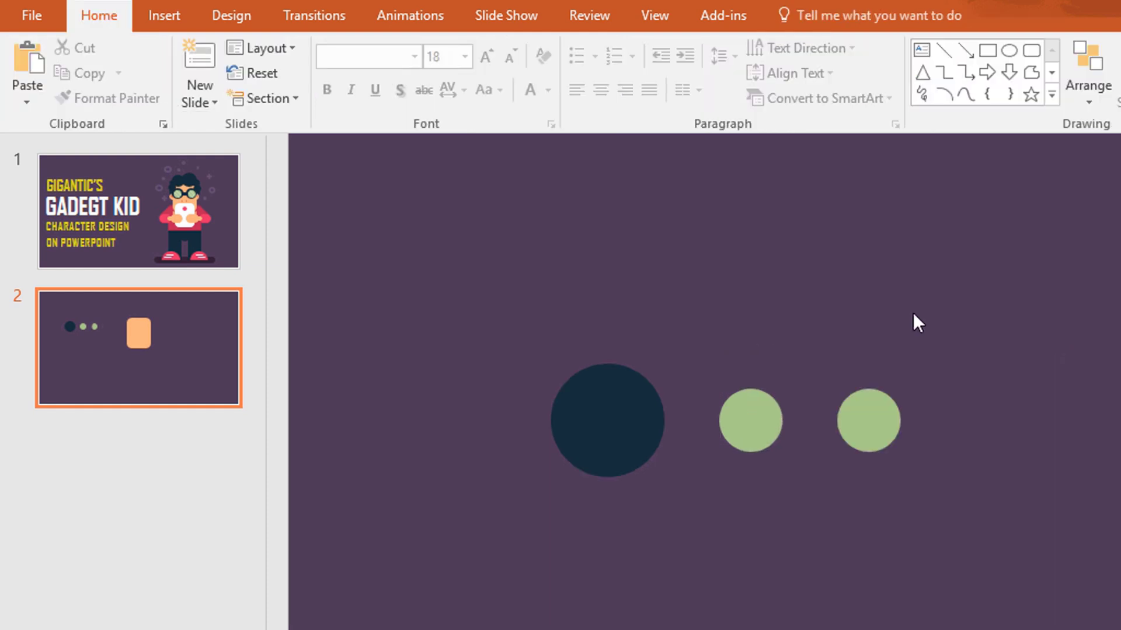
- Draw a tilted rectangle bar over the right green circle and duplicate it into three bars
{"action": "left_click", "coordinate": [994, 48]}
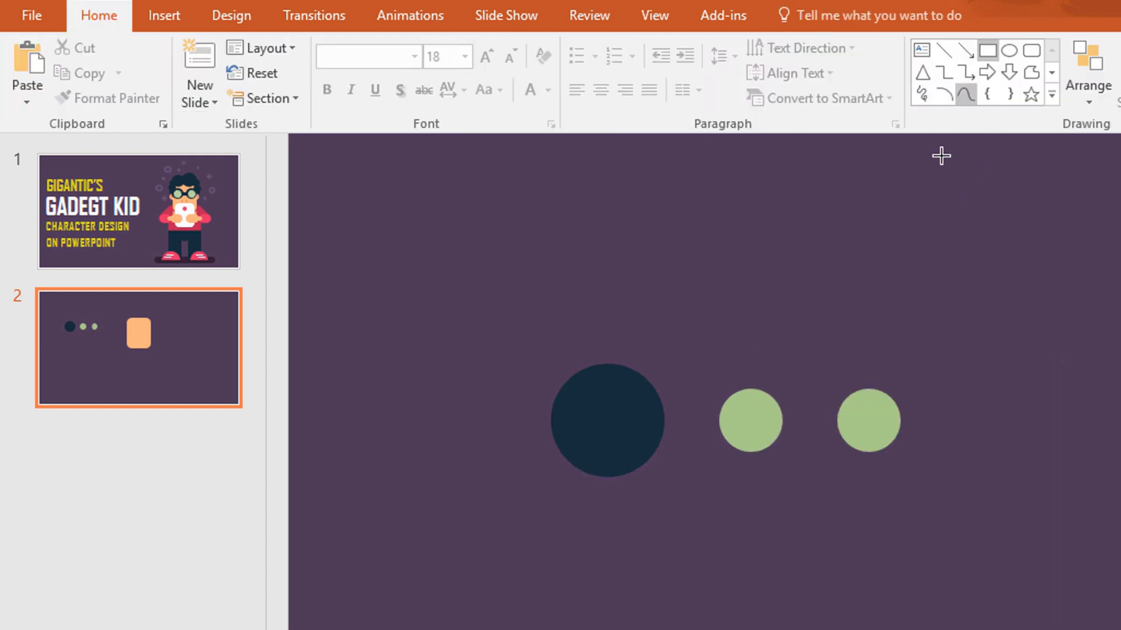
{"action": "mouse_move", "coordinate": [837, 309]}
{"action": "left_mouse_down"}
{"action": "mouse_move", "coordinate": [925, 319]}
{"action": "mouse_move", "coordinate": [901, 371]}
{"action": "left_mouse_up"}
{"action": "left_click_drag", "start_coordinate": [876, 325], "coordinate": [896, 332]}
{"action": "left_click_drag", "start_coordinate": [891, 380], "coordinate": [903, 408]}
{"action": "left_click_drag", "start_coordinate": [903, 358], "coordinate": [901, 403]}
{"action": "left_click_drag", "start_coordinate": [939, 450], "coordinate": [917, 419]}
{"action": "left_click_drag", "start_coordinate": [892, 403], "coordinate": [881, 432]}
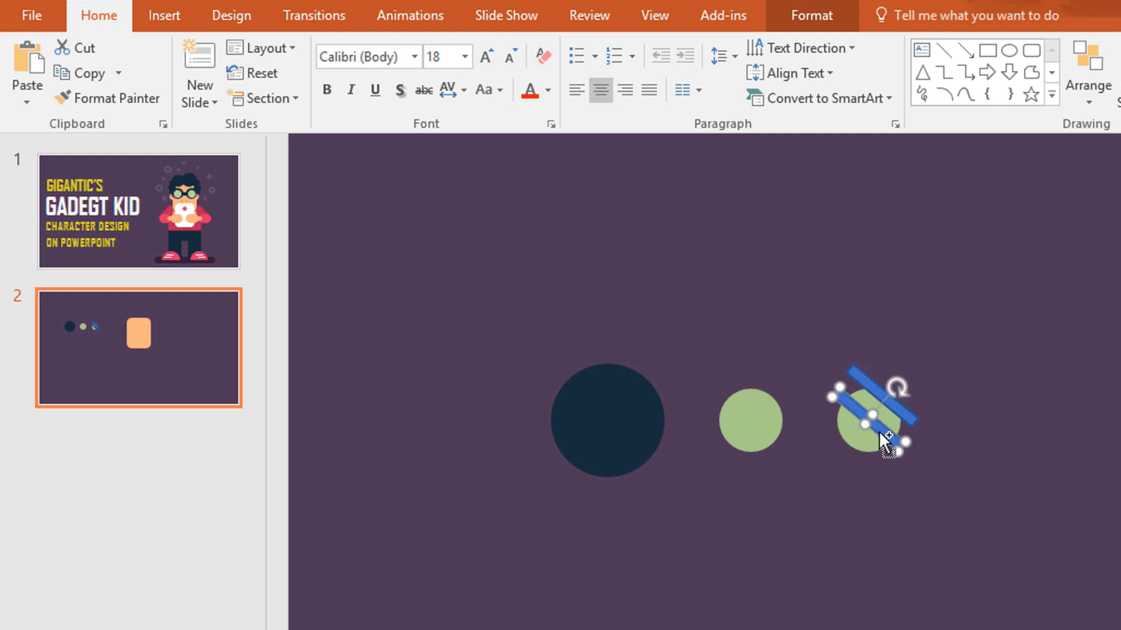
{"action": "key", "text": "ctrl+d"}
- Union the three bars into one shape with Merge Shapes
{"action": "left_click", "coordinate": [885, 424], "text": "ctrl"}
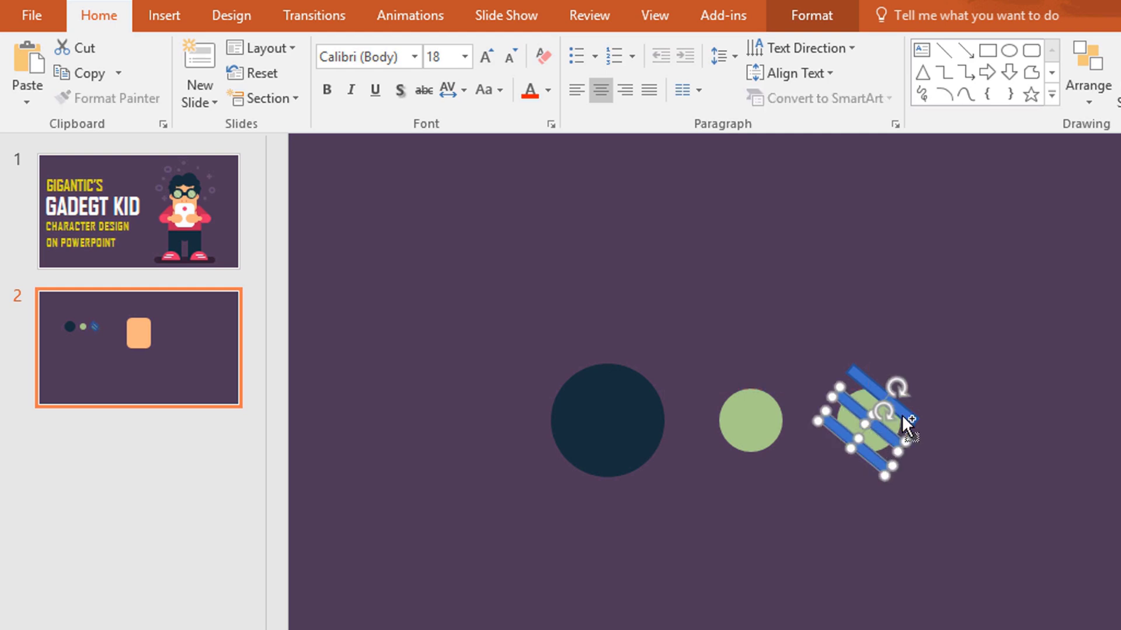
{"action": "left_click", "coordinate": [903, 415], "text": "ctrl"}
{"action": "left_click", "coordinate": [803, 23]}
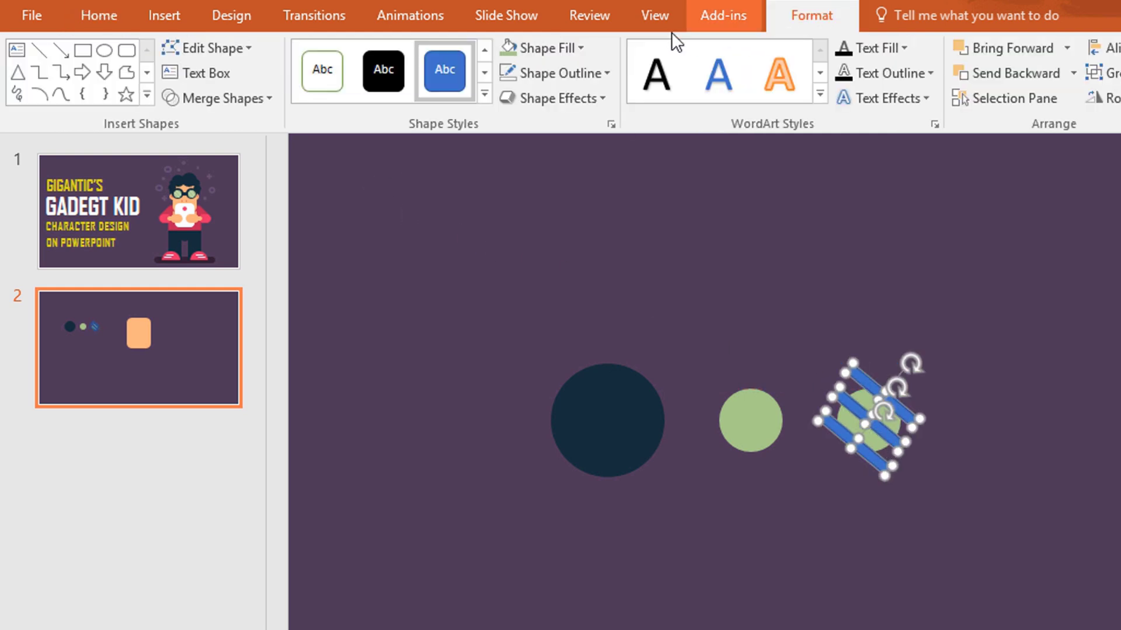
{"action": "left_click", "coordinate": [237, 108]}
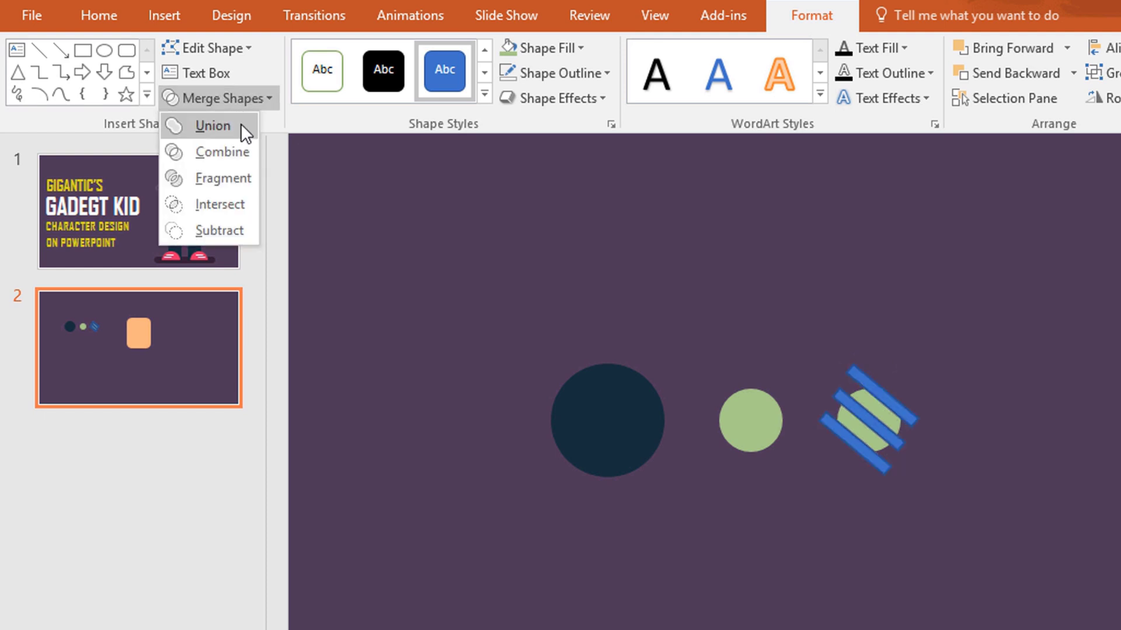
{"action": "left_click", "coordinate": [241, 123]}
- Intersect the green circle with the bars and fill the striped result Light Green
{"action": "left_click", "coordinate": [888, 420], "text": "ctrl"}
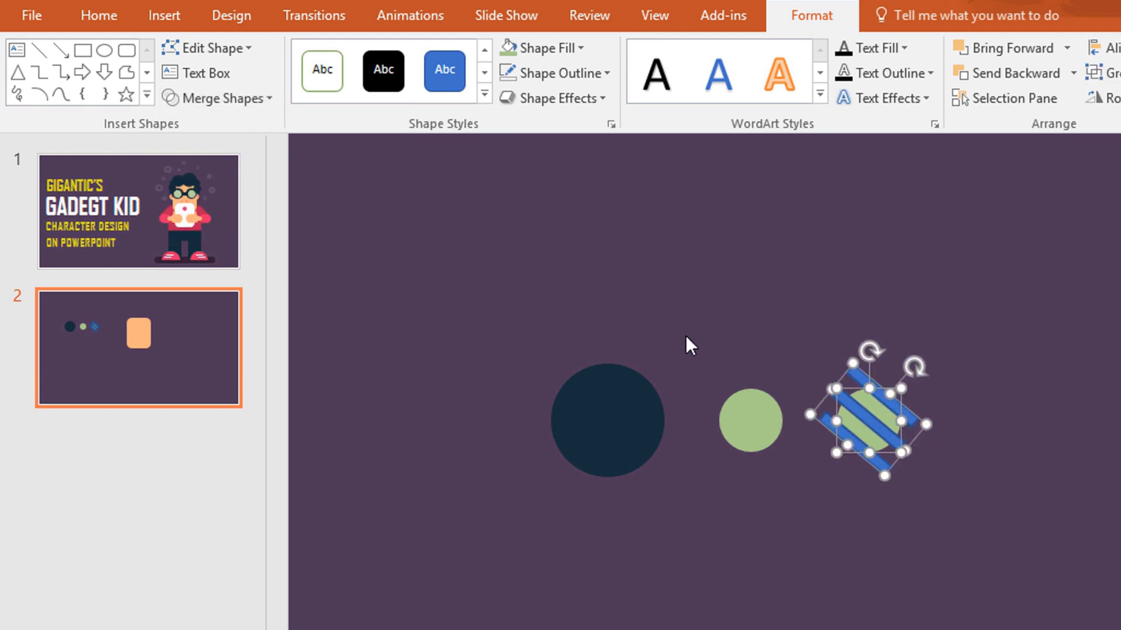
{"action": "left_click", "coordinate": [275, 99]}
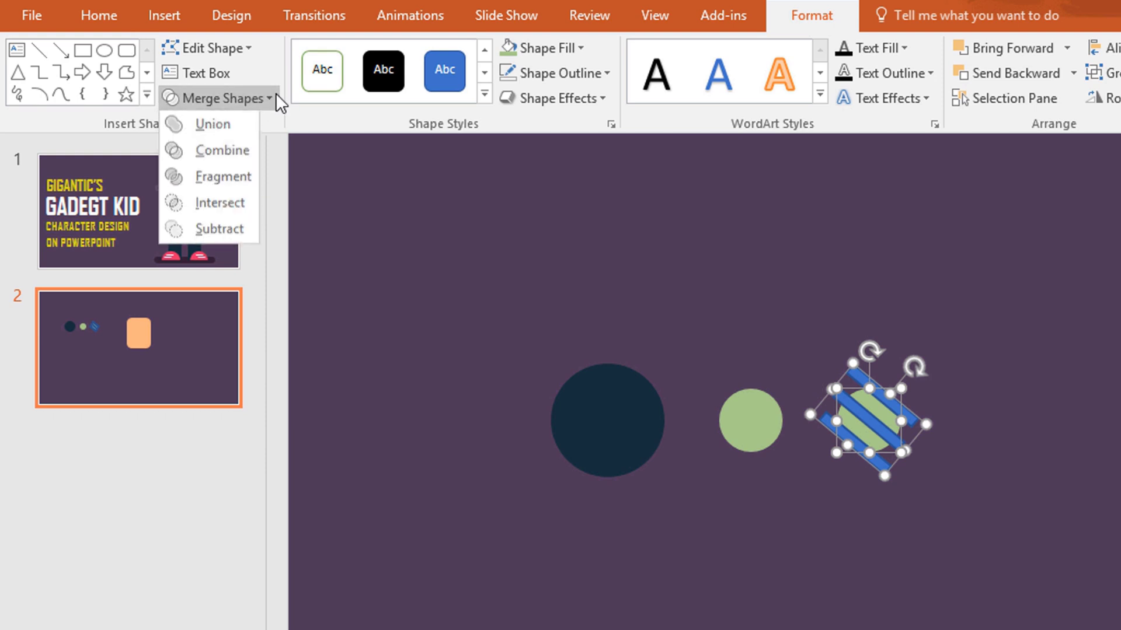
{"action": "left_click", "coordinate": [236, 214]}
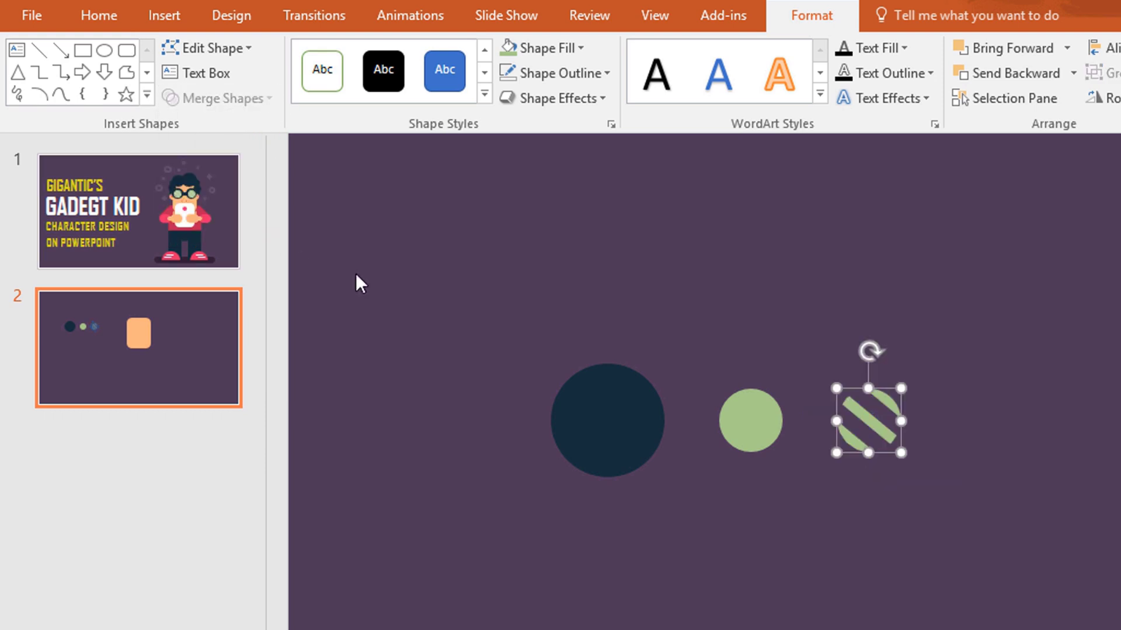
{"action": "left_click", "coordinate": [576, 45]}
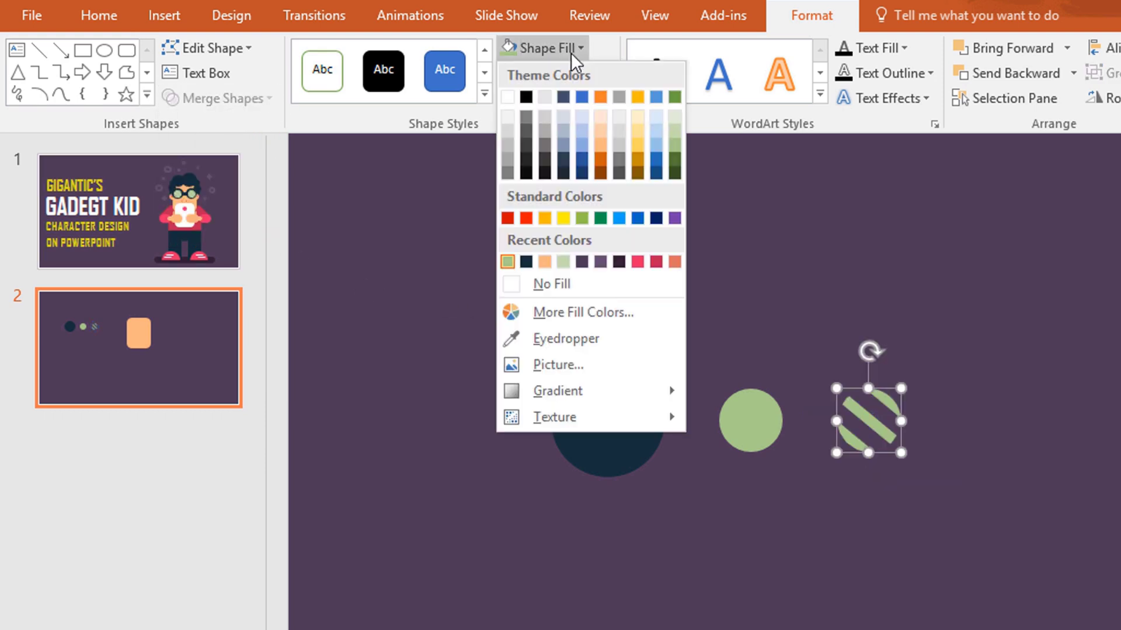
{"action": "left_click", "coordinate": [562, 261]}
- Stack the striped, green and navy circles into one lens and group it
{"action": "left_click_drag", "start_coordinate": [882, 437], "coordinate": [766, 436]}
{"action": "left_click", "coordinate": [906, 368]}
{"action": "left_click_drag", "start_coordinate": [906, 357], "coordinate": [672, 482]}
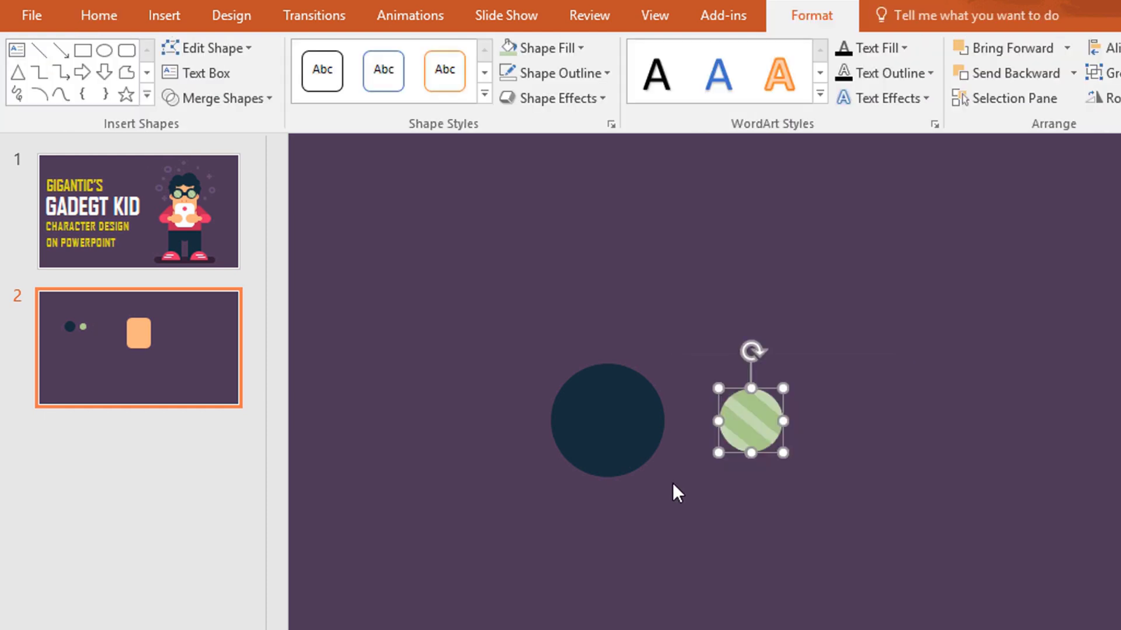
{"action": "left_click_drag", "start_coordinate": [733, 439], "coordinate": [600, 443]}
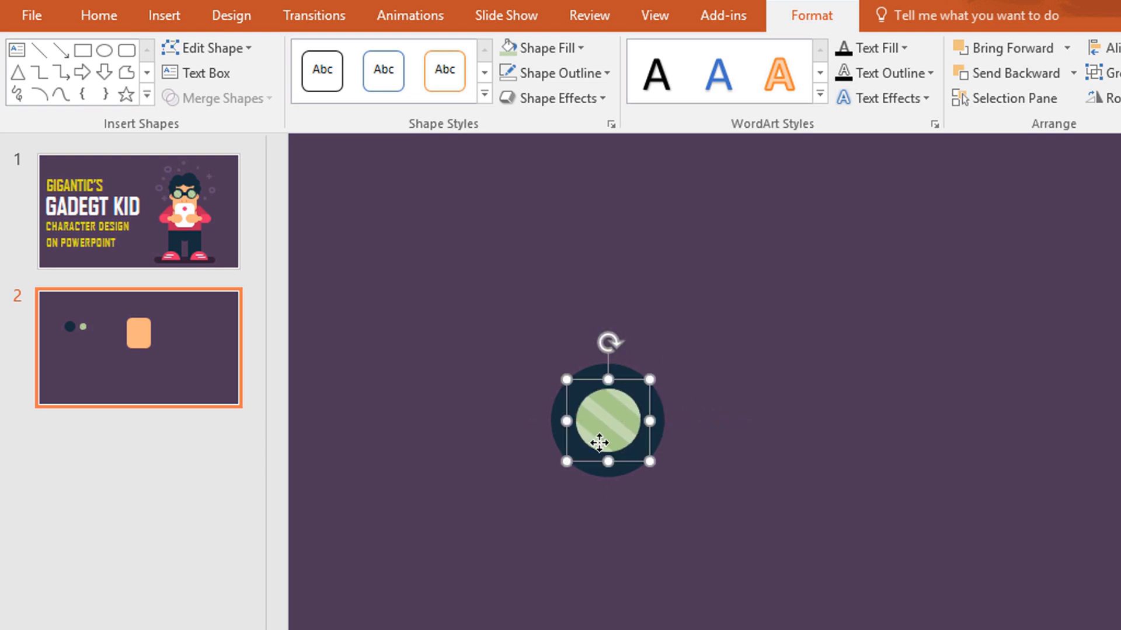
{"action": "scroll", "coordinate": [772, 446], "scroll_direction": "down", "scroll_amount": 5}
{"action": "left_click", "coordinate": [639, 276]}
{"action": "left_click_drag", "start_coordinate": [640, 258], "coordinate": [462, 376]}
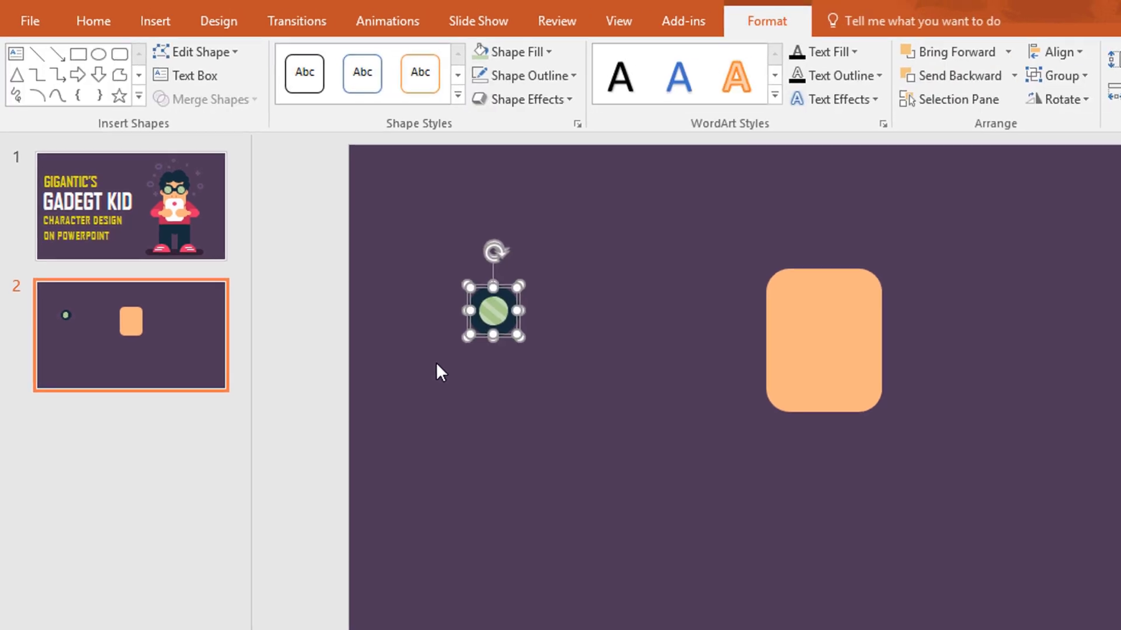
{"action": "key", "text": "ctrl+g"}
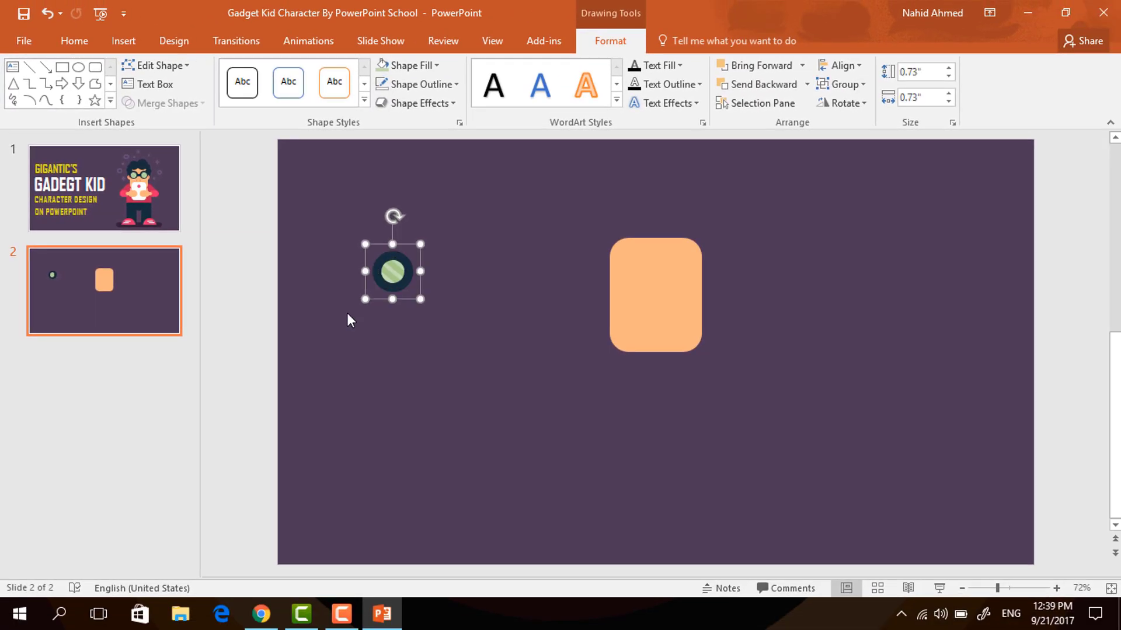
- Duplicate the lens and move both eyes onto the orange face
{"action": "left_click_drag", "start_coordinate": [396, 278], "coordinate": [446, 278]}
{"action": "left_click", "coordinate": [465, 344]}
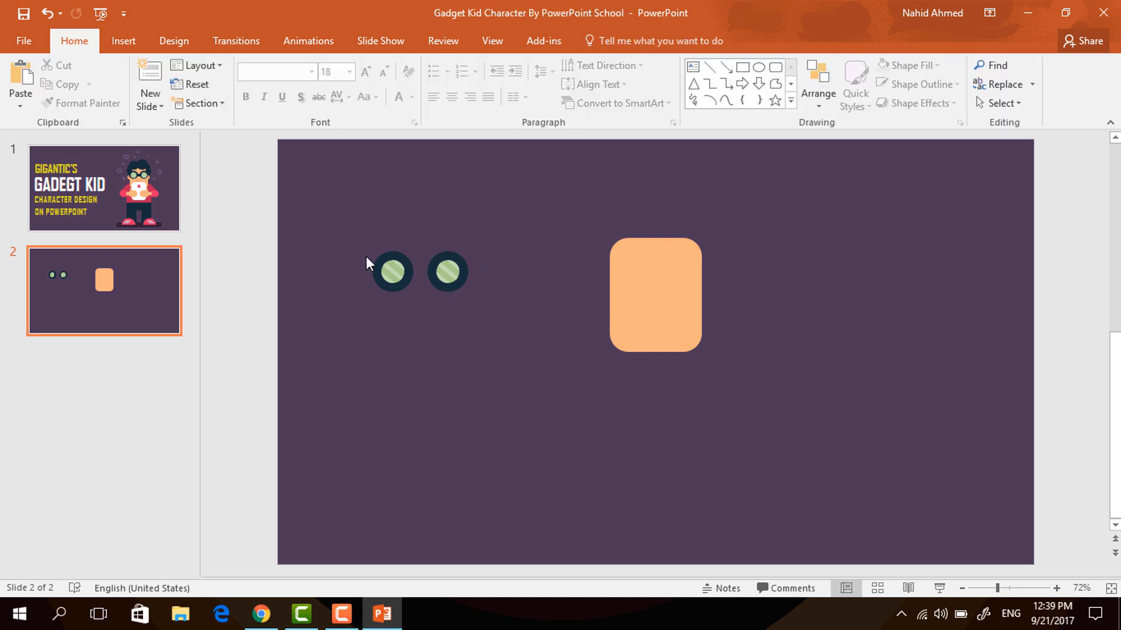
{"action": "left_click_drag", "start_coordinate": [328, 223], "coordinate": [517, 321]}
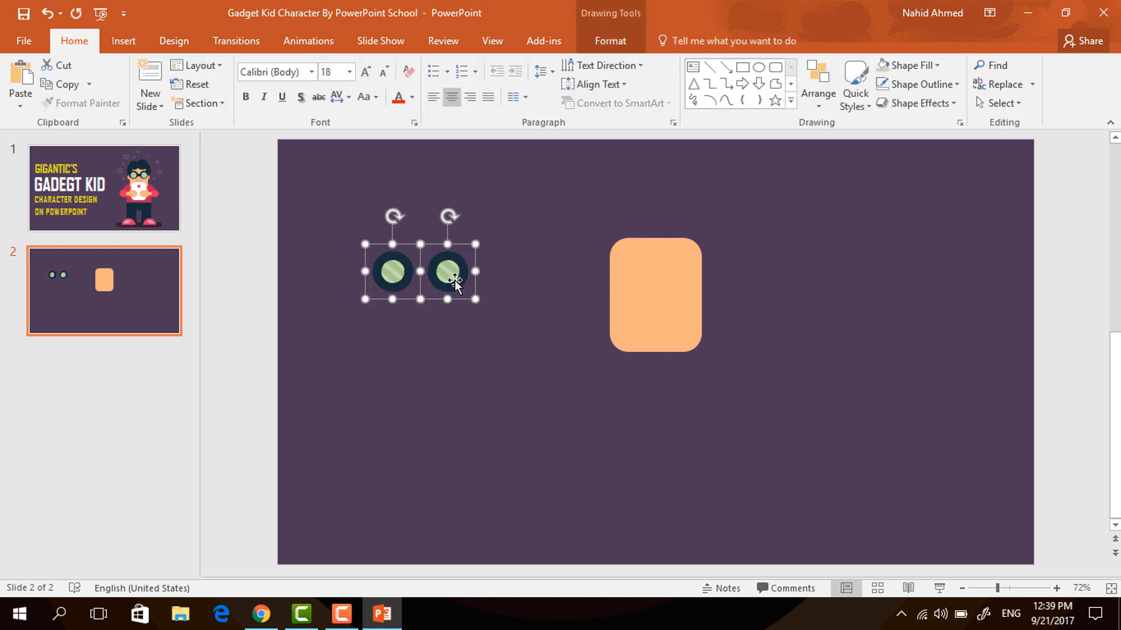
{"action": "left_click_drag", "start_coordinate": [454, 280], "coordinate": [691, 293]}
{"action": "scroll", "coordinate": [783, 417], "scroll_direction": "up", "scroll_amount": 8, "text": "ctrl"}
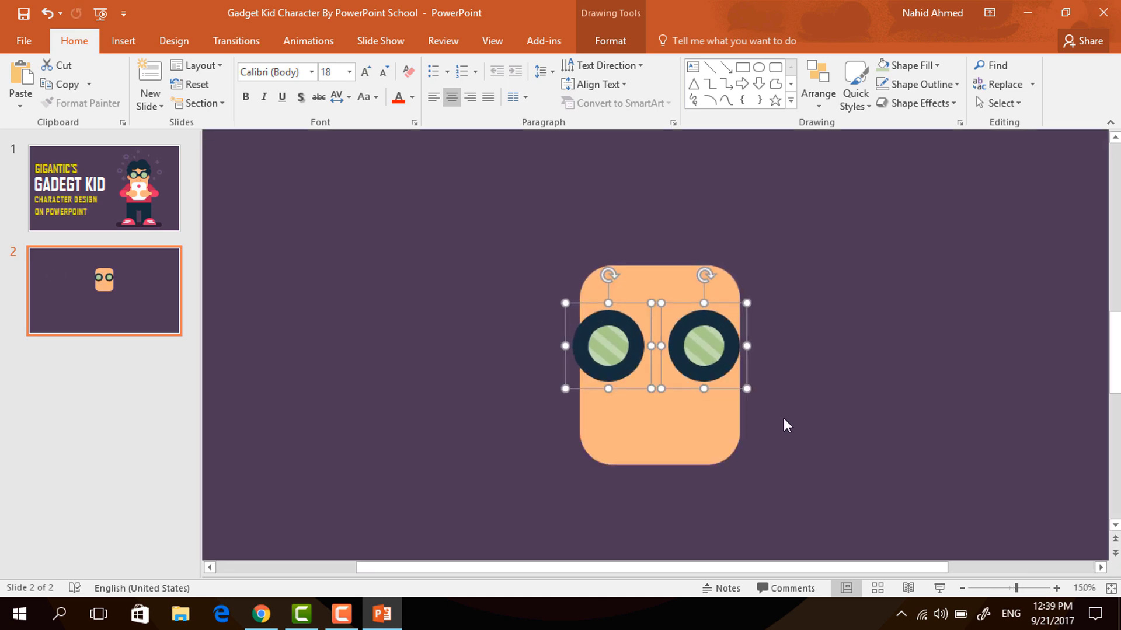
{"action": "left_click", "coordinate": [853, 352]}
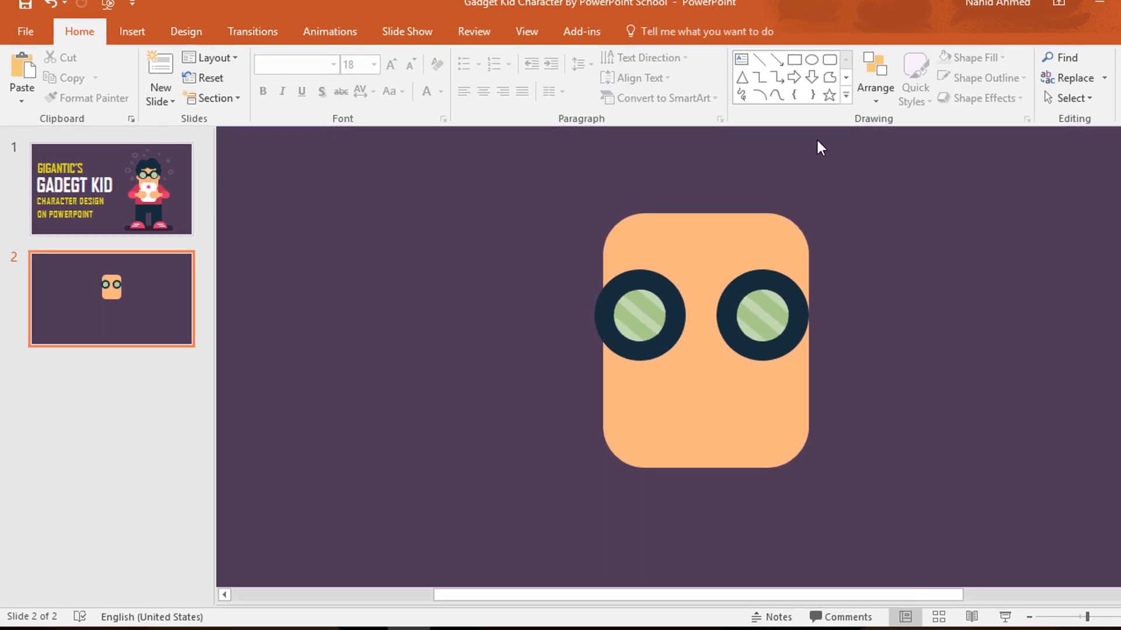
- Draw a small rectangle bridge between the two lenses
{"action": "left_click", "coordinate": [742, 67]}
{"action": "left_click_drag", "start_coordinate": [637, 295], "coordinate": [652, 306]}
{"action": "mouse_move", "coordinate": [775, 331]}
{"action": "left_mouse_down"}
{"action": "mouse_move", "coordinate": [807, 337]}
{"action": "mouse_move", "coordinate": [789, 332]}
{"action": "left_mouse_up"}
- Fill the bridge dark navy with no outline and nudge it between the lenses
{"action": "left_click", "coordinate": [730, 17]}
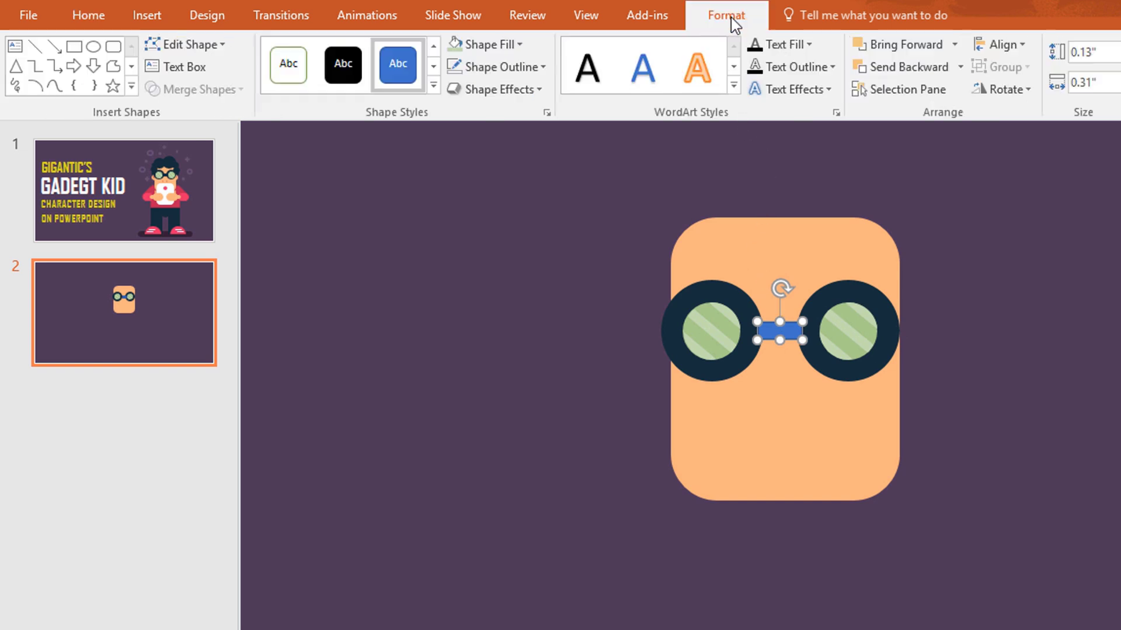
{"action": "left_click", "coordinate": [508, 46]}
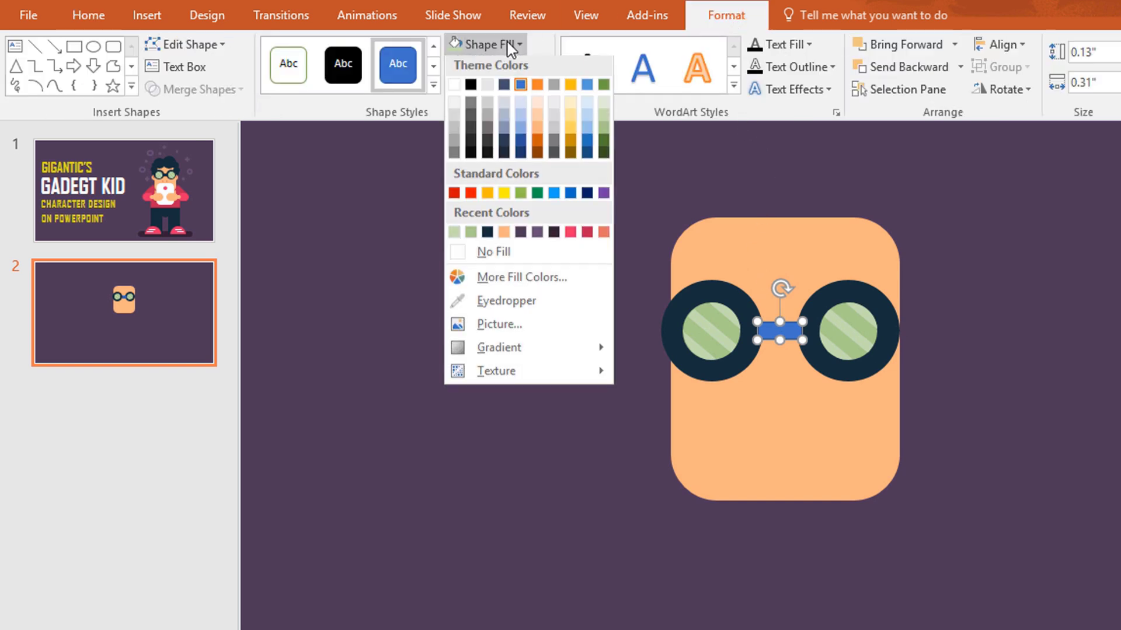
{"action": "left_click", "coordinate": [487, 235]}
{"action": "left_click", "coordinate": [537, 66]}
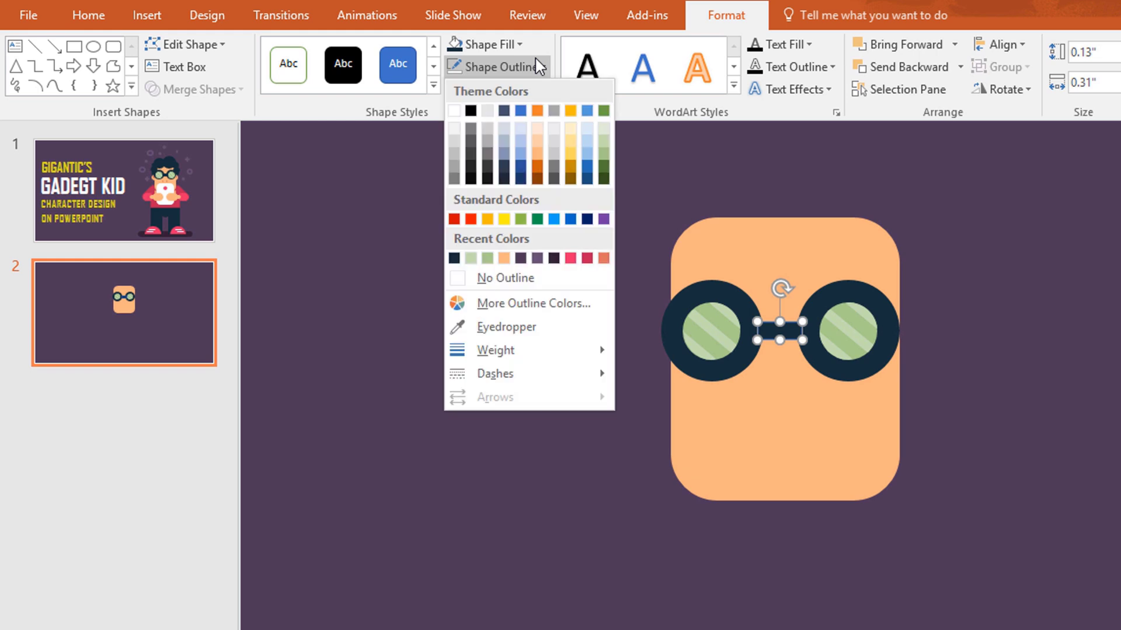
{"action": "left_click", "coordinate": [560, 279]}
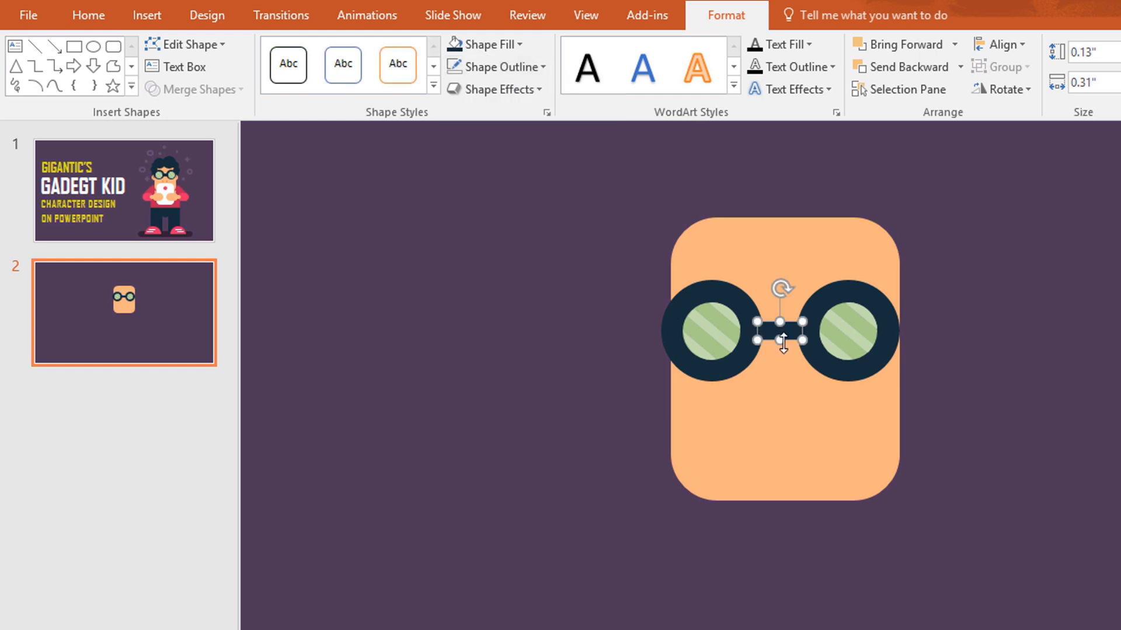
{"action": "left_click_drag", "start_coordinate": [783, 343], "coordinate": [819, 360]}
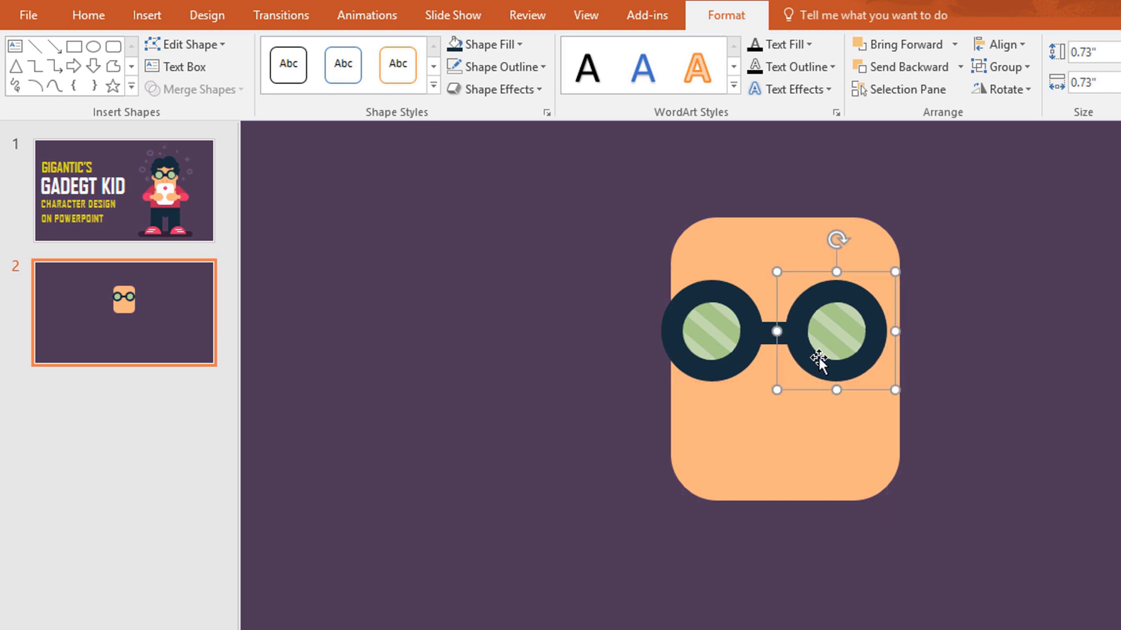
- Group the lenses and bridge, then move and enlarge the glasses to 0.78" by 1.74"
{"action": "left_click_drag", "start_coordinate": [543, 258], "coordinate": [929, 416]}
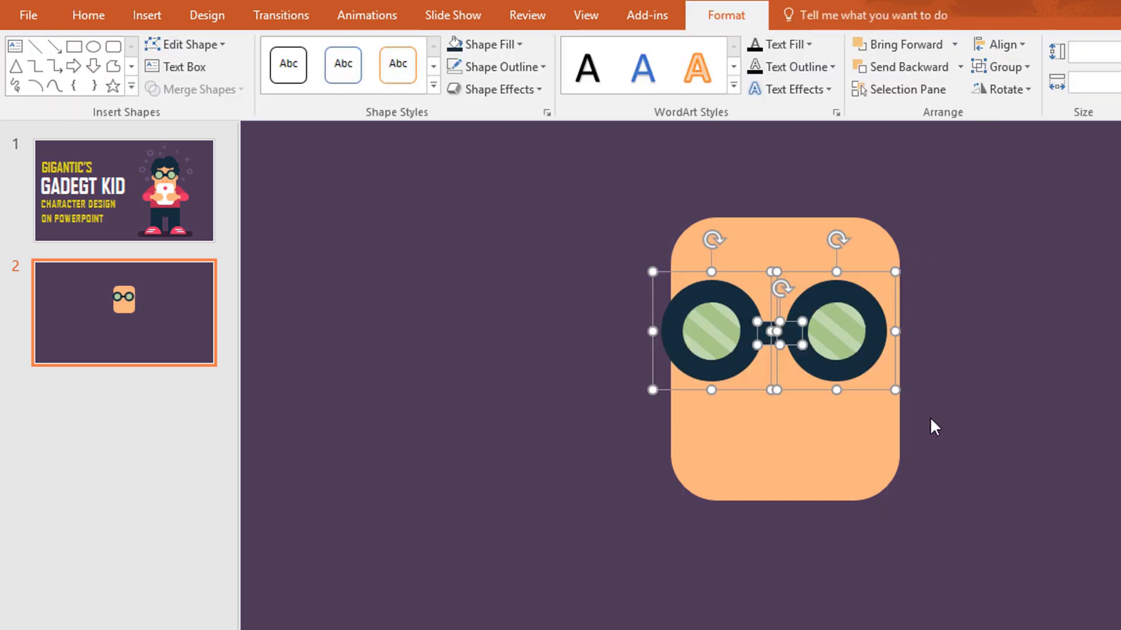
{"action": "key", "text": "ctrl+g"}
{"action": "left_click_drag", "start_coordinate": [842, 352], "coordinate": [846, 352]}
{"action": "left_click_drag", "start_coordinate": [906, 389], "coordinate": [906, 386]}
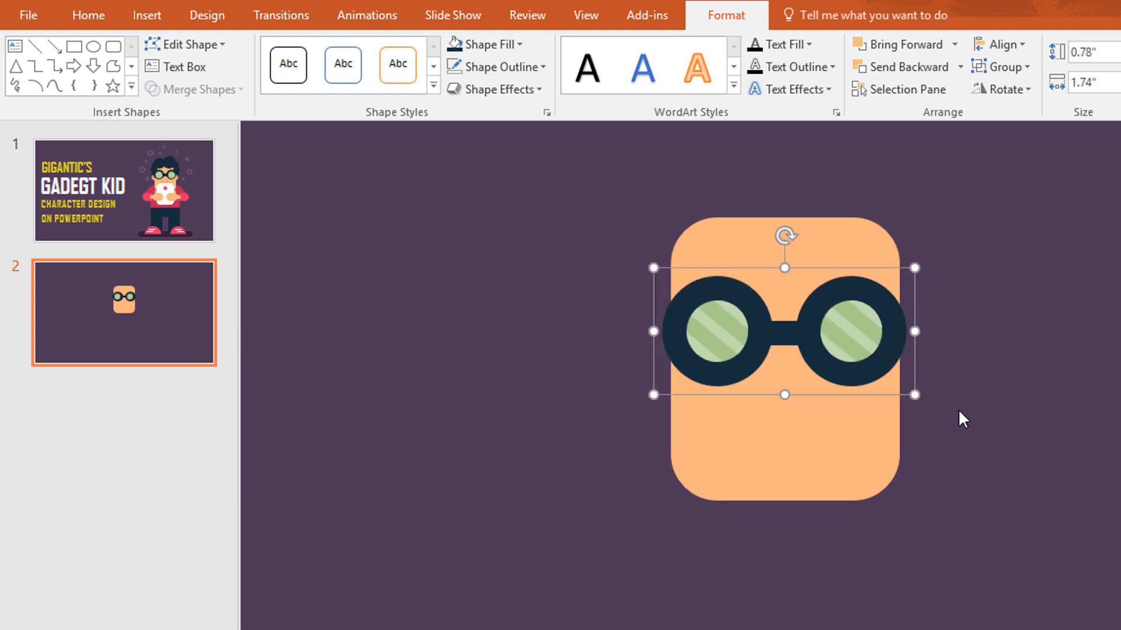
{"action": "left_click", "coordinate": [957, 418]}
{"action": "scroll", "coordinate": [953, 426], "scroll_direction": "down", "scroll_amount": 3}
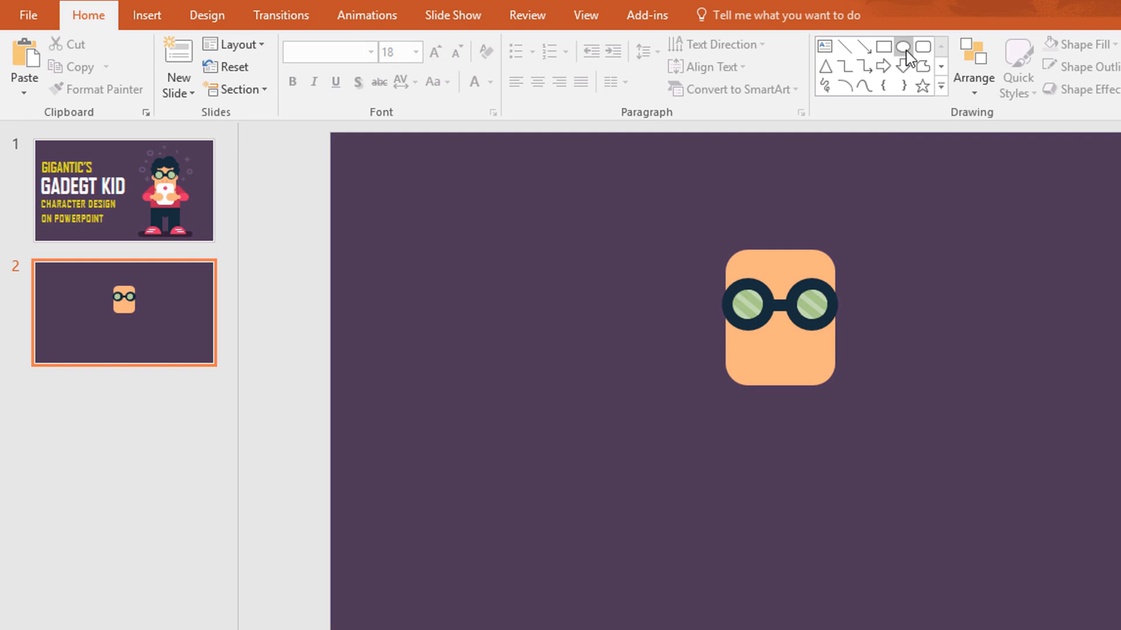
- Draw a small peach circle beside the face with no outline
{"action": "left_click_drag", "start_coordinate": [651, 312], "coordinate": [663, 320]}
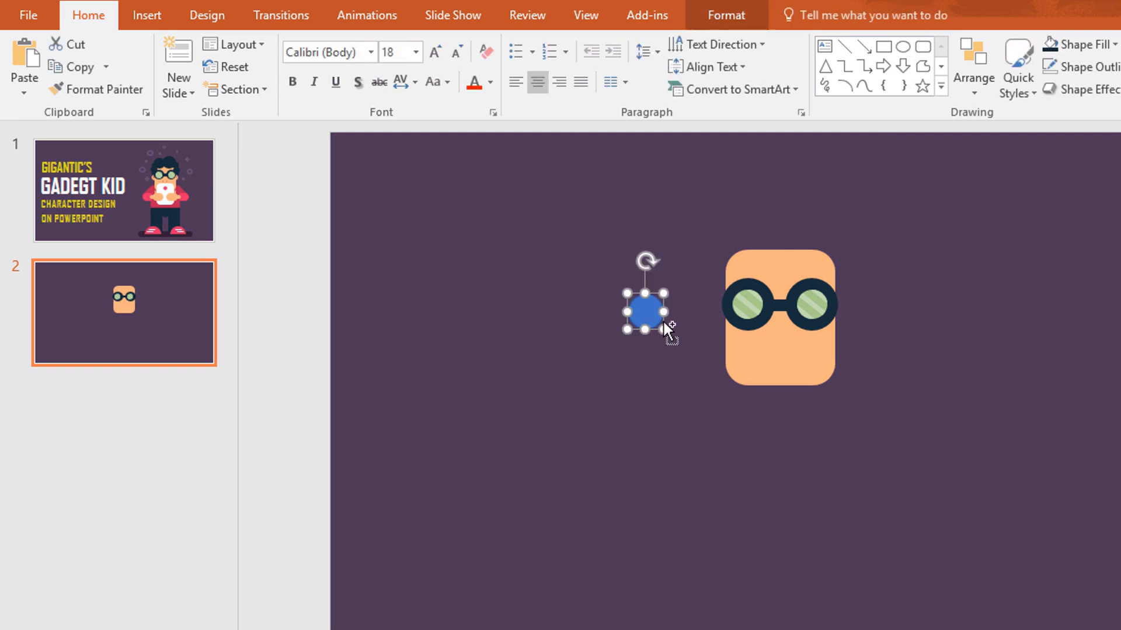
{"action": "left_click", "coordinate": [726, 22]}
{"action": "left_click", "coordinate": [521, 47]}
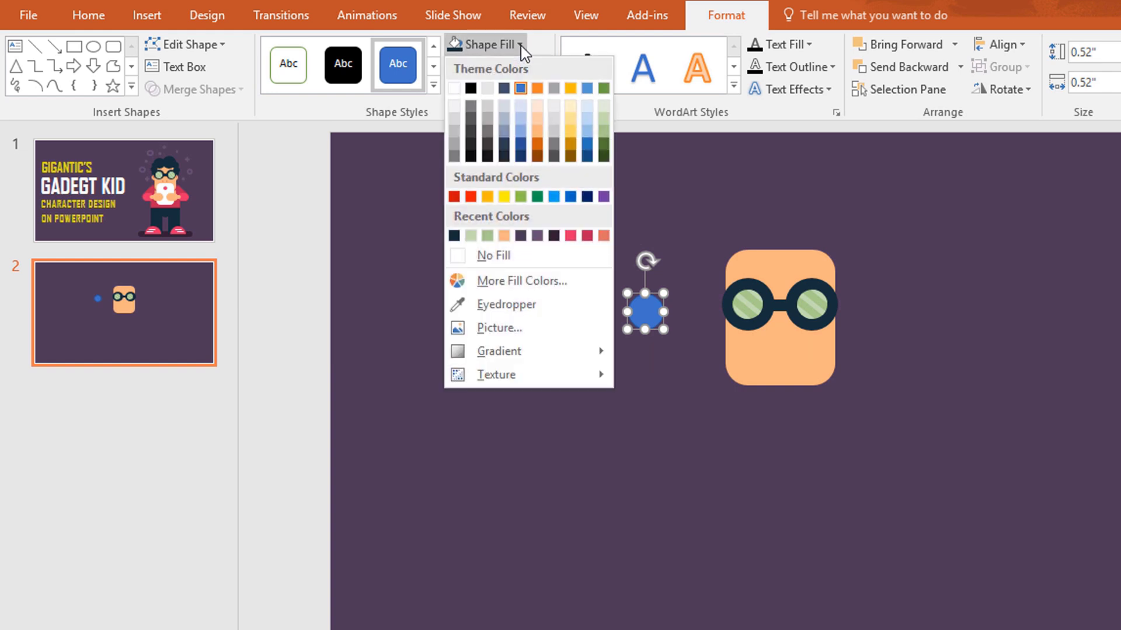
{"action": "left_click", "coordinate": [503, 236]}
{"action": "left_click", "coordinate": [539, 69]}
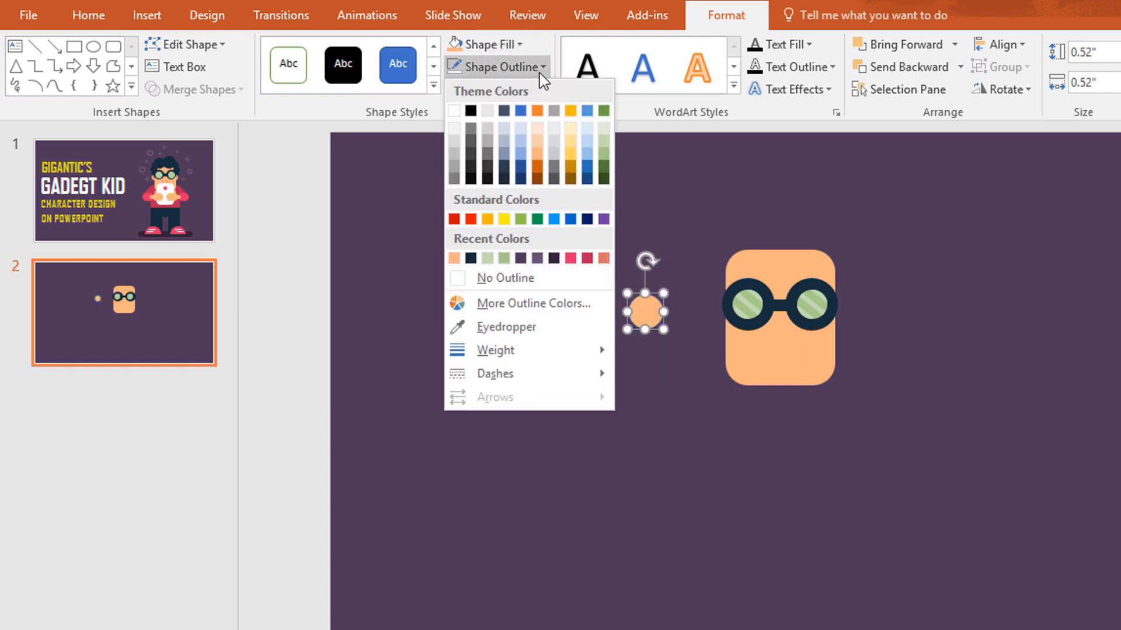
{"action": "left_click", "coordinate": [564, 286]}
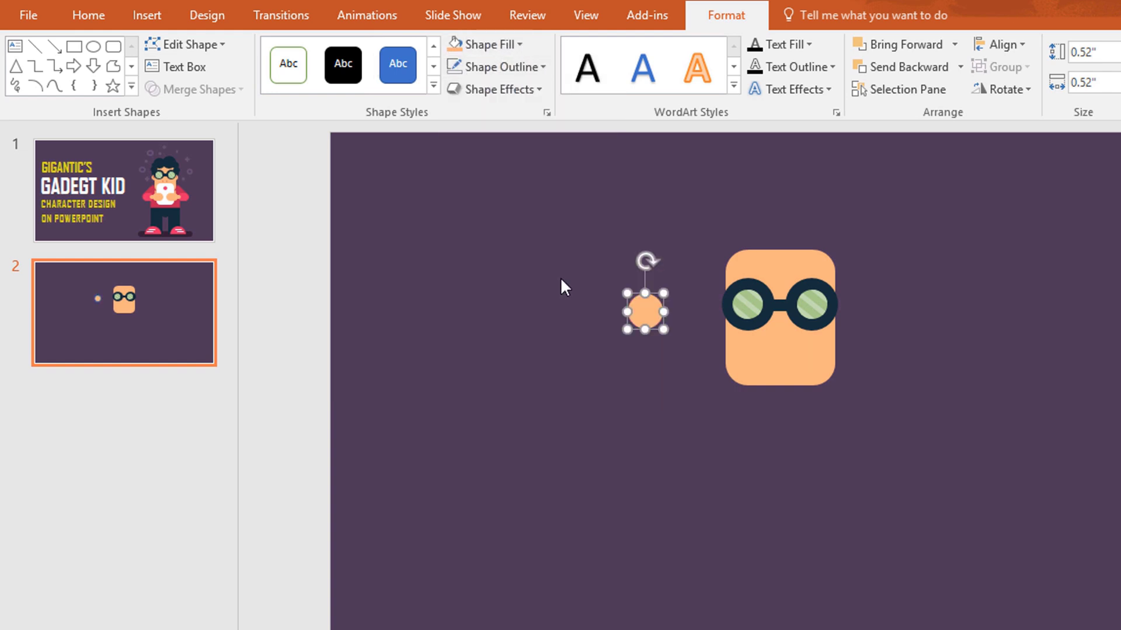
- Add a smaller salmon circle centred on the peach one, group them into an ear, and shrink it
{"action": "left_click_drag", "start_coordinate": [648, 314], "coordinate": [600, 309]}
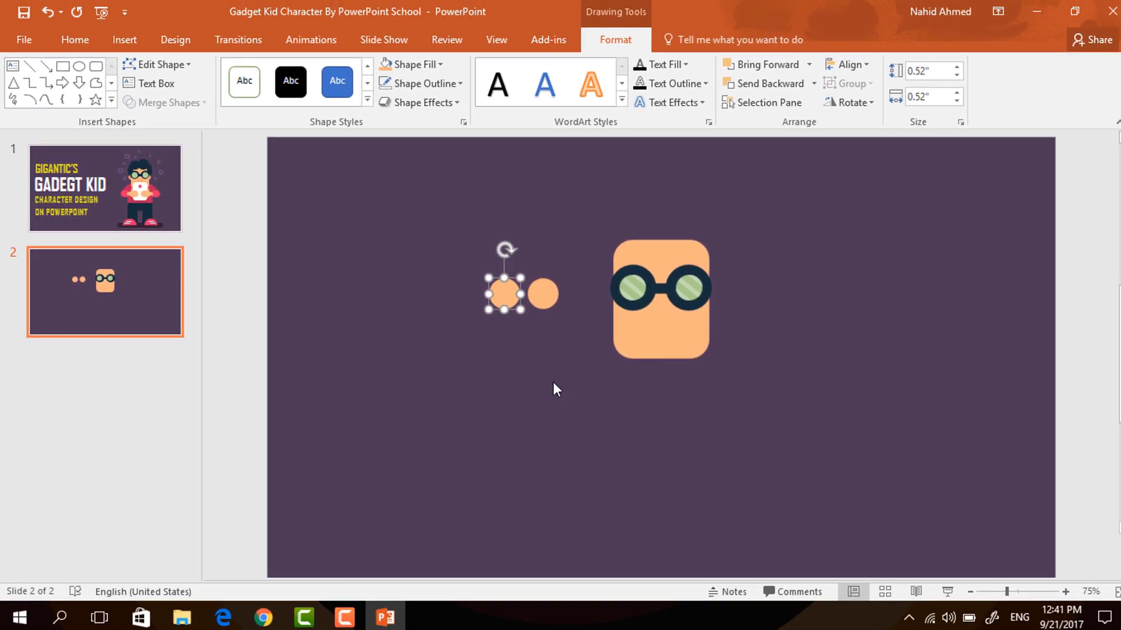
{"action": "scroll", "coordinate": [654, 418], "scroll_direction": "up", "scroll_amount": 5}
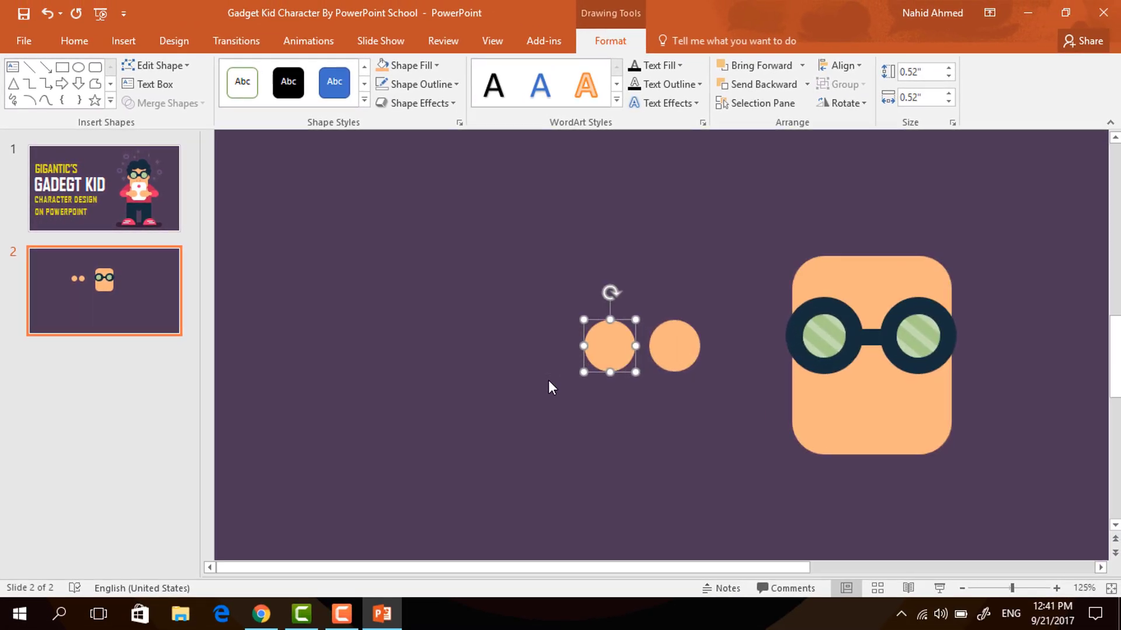
{"action": "left_click", "coordinate": [433, 63]}
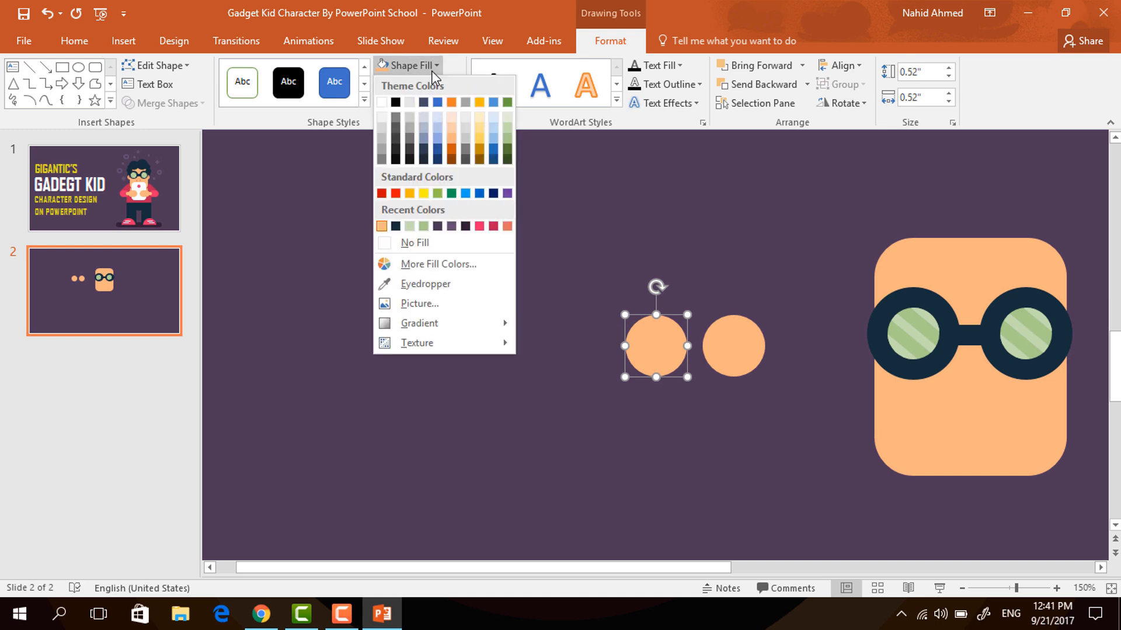
{"action": "left_click", "coordinate": [507, 226]}
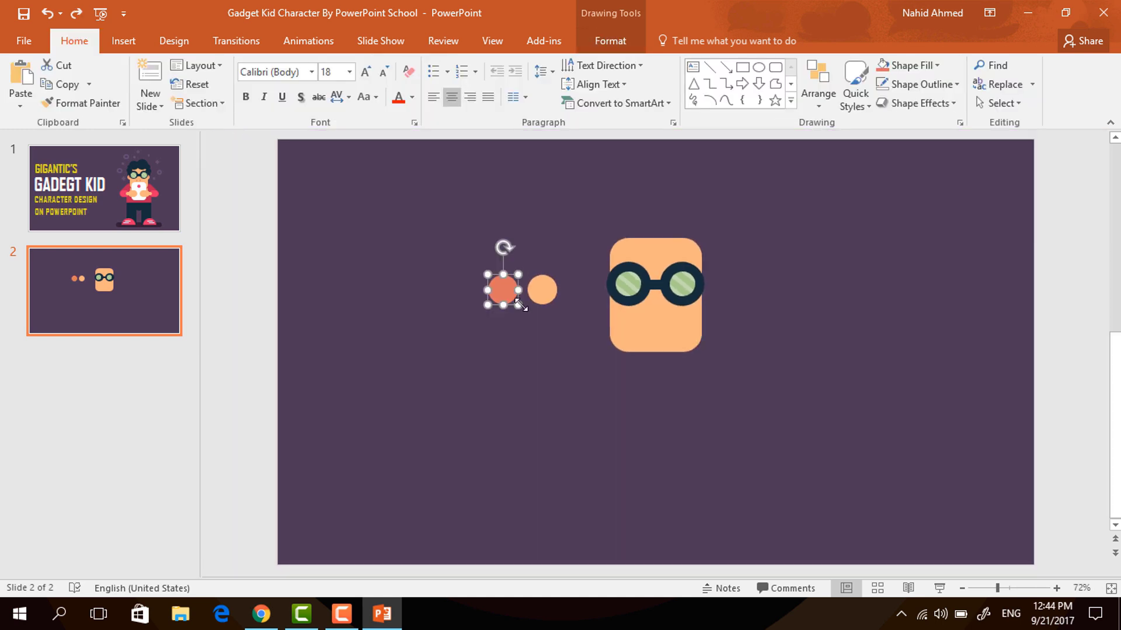
{"action": "left_click_drag", "start_coordinate": [519, 304], "coordinate": [543, 294]}
{"action": "left_click_drag", "start_coordinate": [509, 253], "coordinate": [572, 313]}
{"action": "key", "text": "ctrl+g"}
{"action": "left_click_drag", "start_coordinate": [560, 269], "coordinate": [705, 300]}
- Send the left and right ears behind the face and nudge the glasses and ears up slightly
{"action": "right_click", "coordinate": [607, 301]}
{"action": "left_click", "coordinate": [668, 437]}
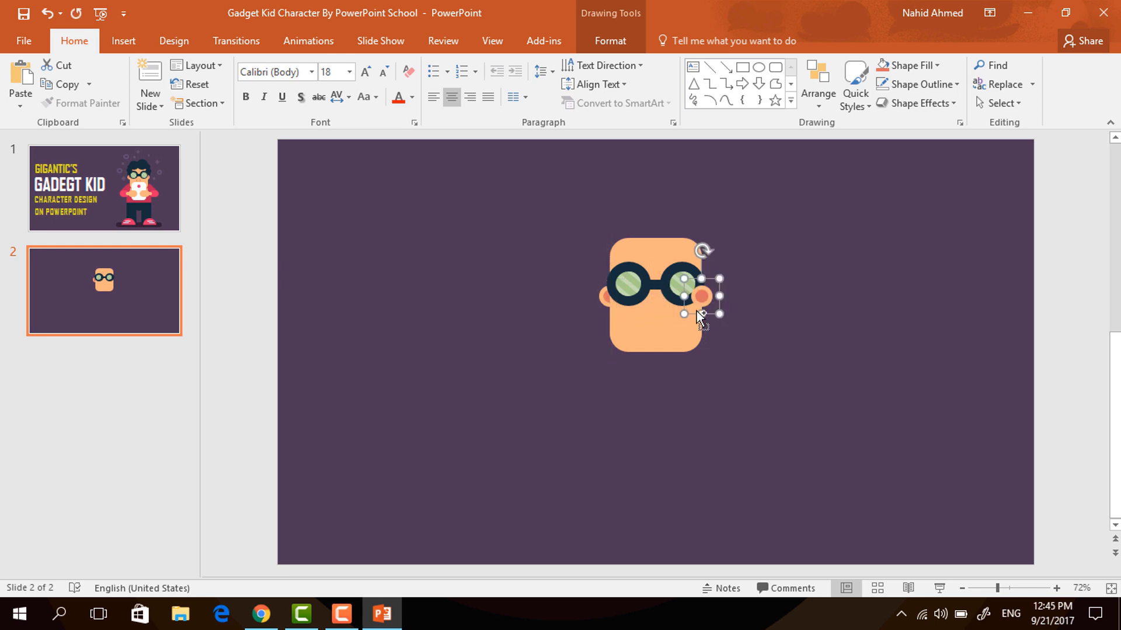
{"action": "right_click", "coordinate": [705, 299]}
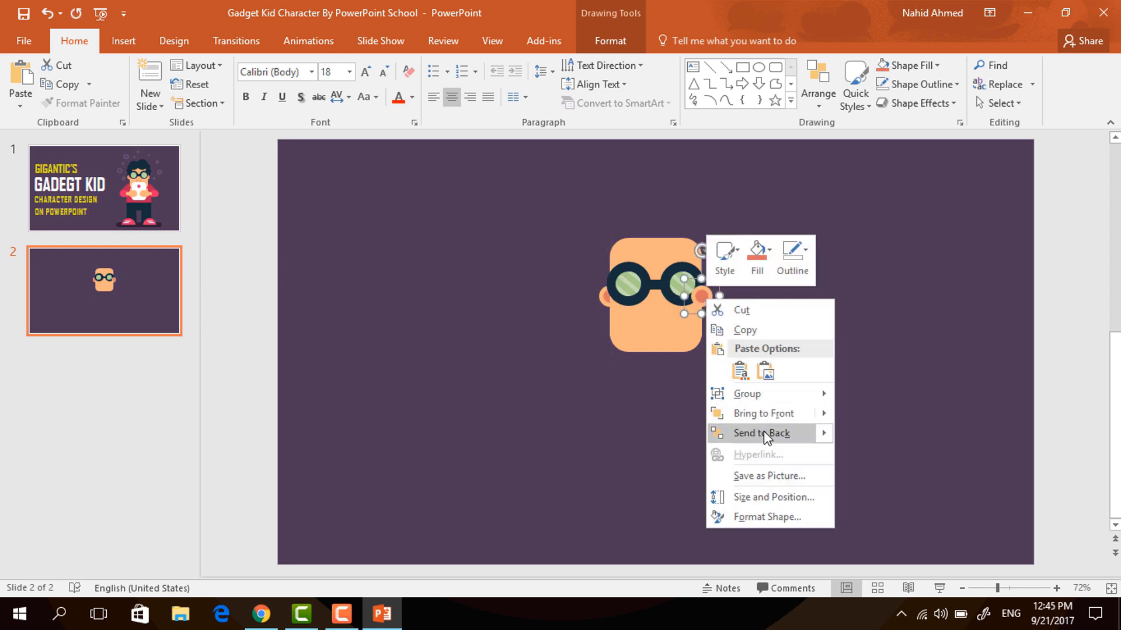
{"action": "left_click", "coordinate": [764, 433]}
{"action": "left_click", "coordinate": [762, 336]}
{"action": "left_click", "coordinate": [673, 296]}
{"action": "left_click_drag", "start_coordinate": [673, 296], "coordinate": [674, 293]}
{"action": "left_click", "coordinate": [757, 357]}
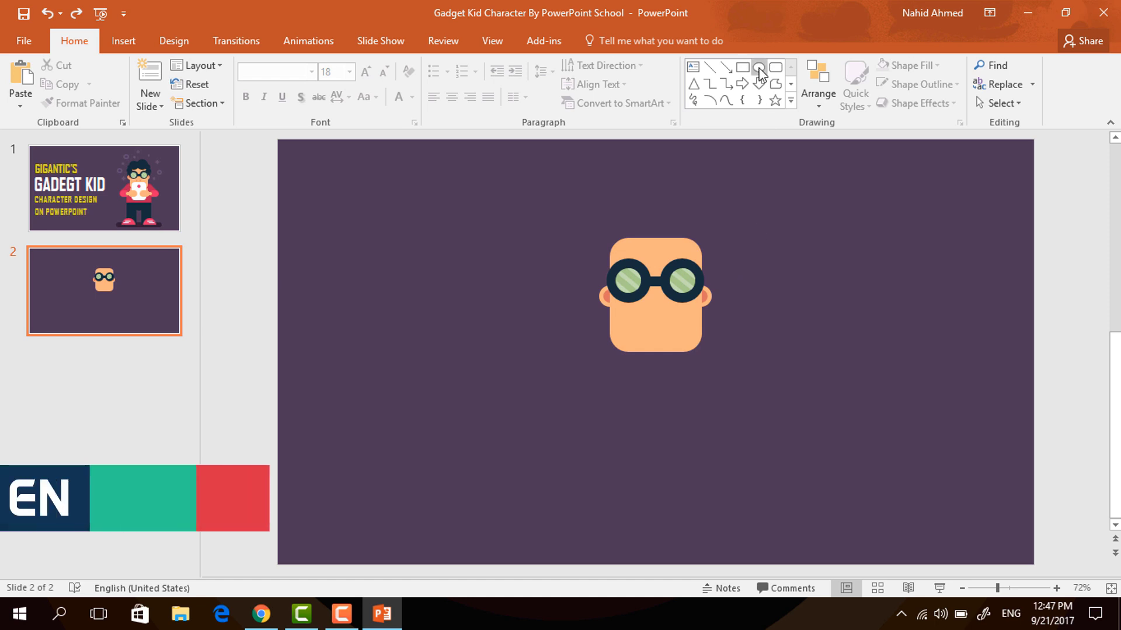
{"action": "left_click", "coordinate": [758, 69]}
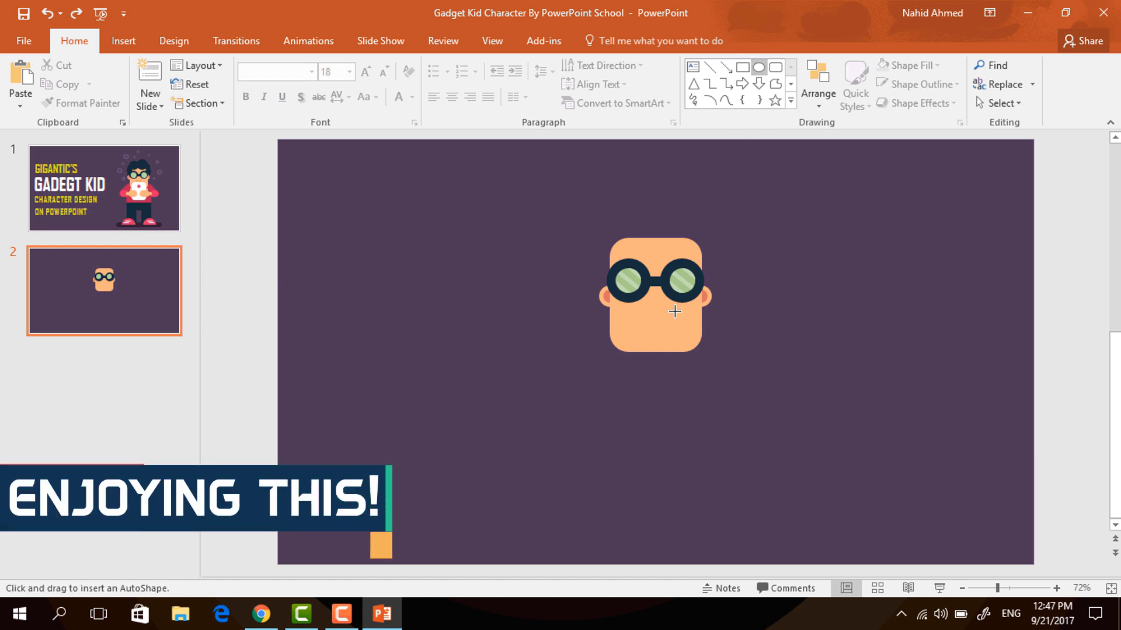
- Draw a small oval on the face and size it to 0.09" by 0.09"
{"action": "left_click_drag", "start_coordinate": [642, 301], "coordinate": [650, 313]}
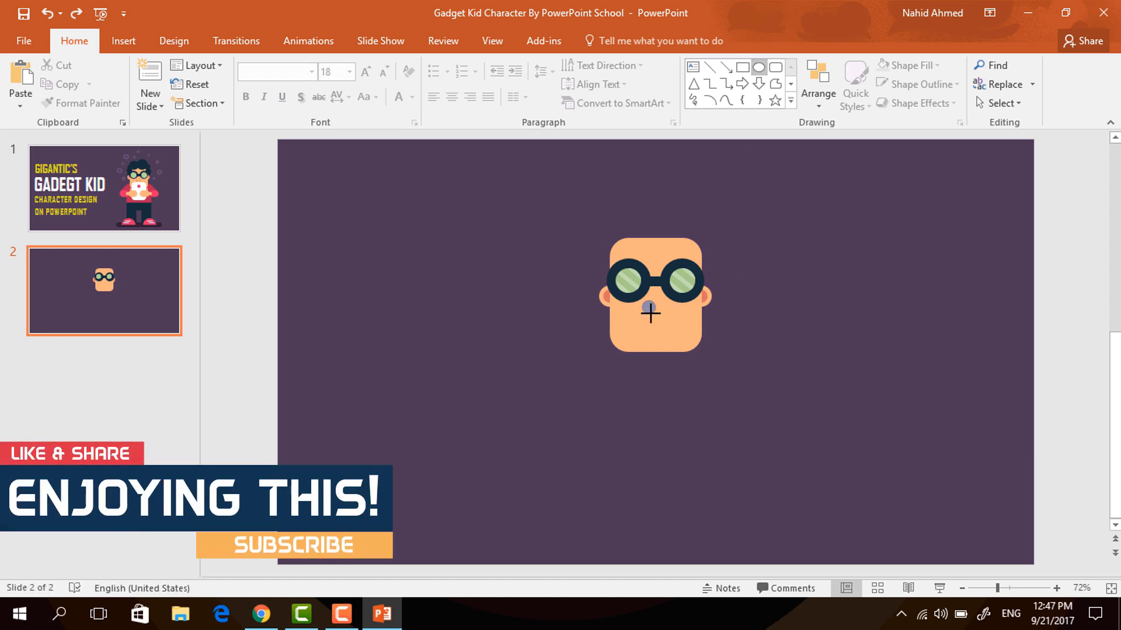
{"action": "scroll", "coordinate": [689, 372], "scroll_direction": "up", "scroll_amount": 8}
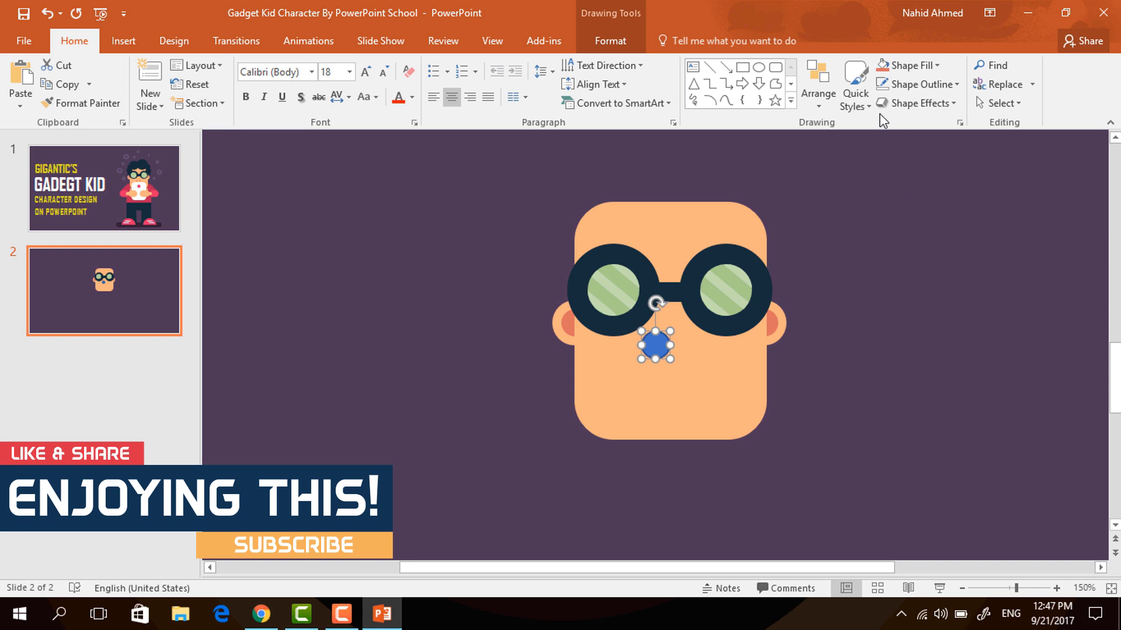
{"action": "left_click", "coordinate": [610, 41]}
{"action": "type", "text": "0.09"}
{"action": "left_click", "coordinate": [939, 101]}
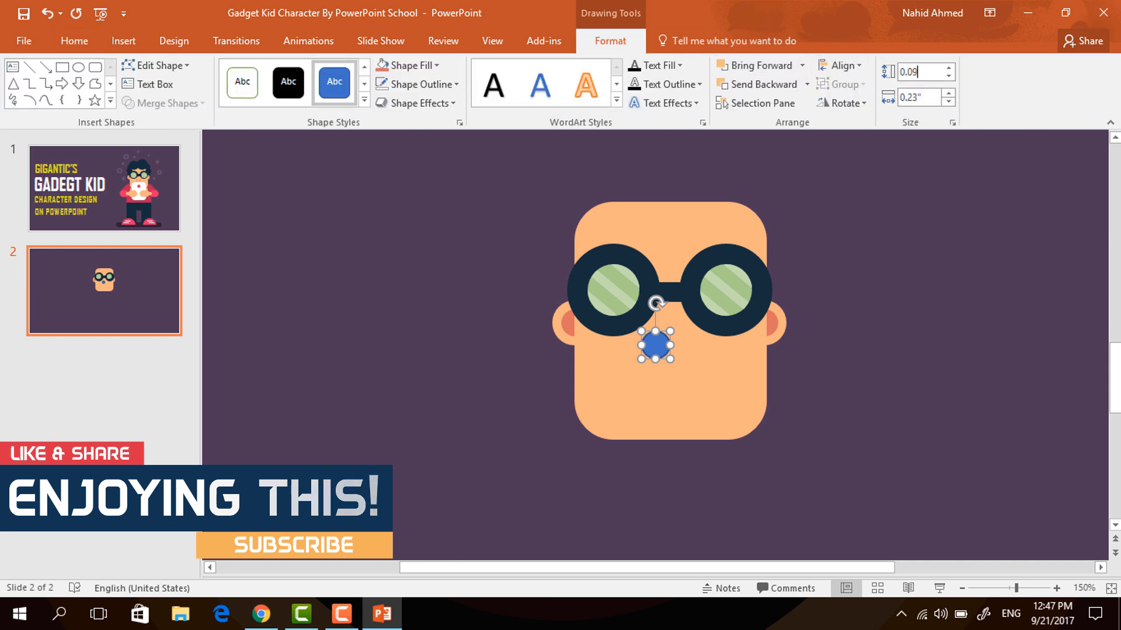
{"action": "type", "text": "0.0"}
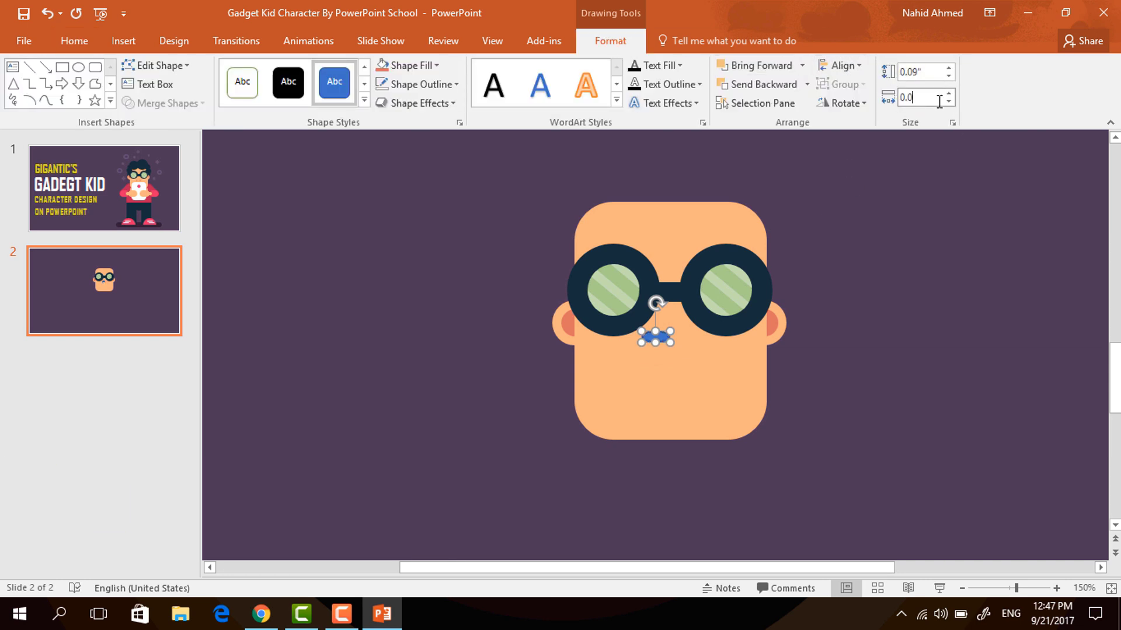
{"action": "type", "text": "9"}
{"action": "key", "text": "Return"}
- Fill the dot salmon with no outline and position it below the glasses
{"action": "left_click", "coordinate": [435, 66]}
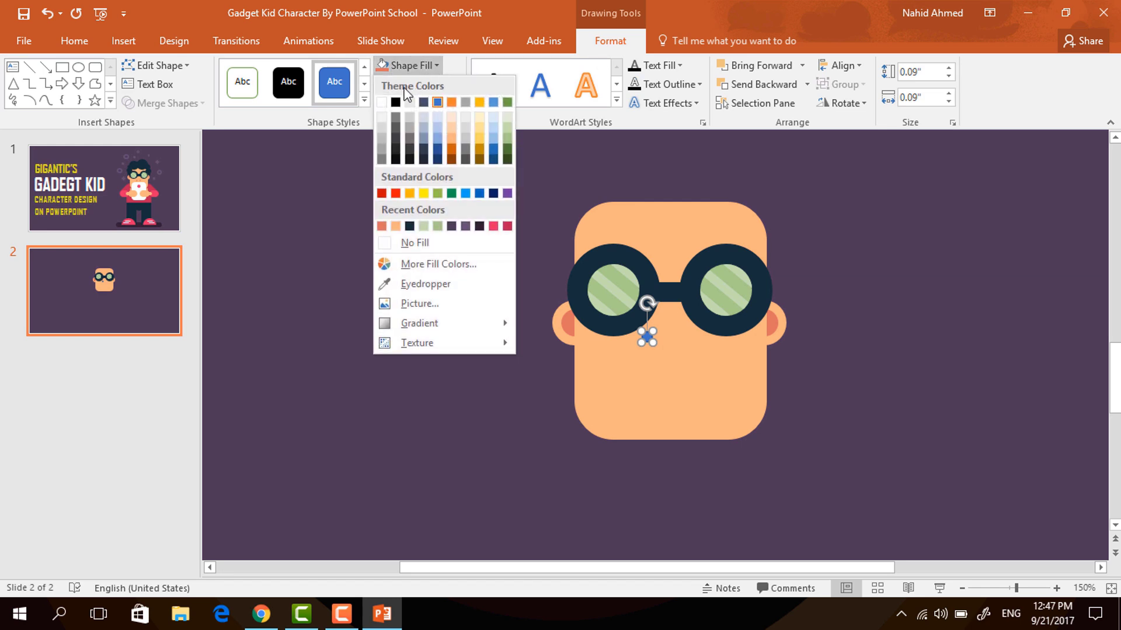
{"action": "left_click", "coordinate": [381, 227]}
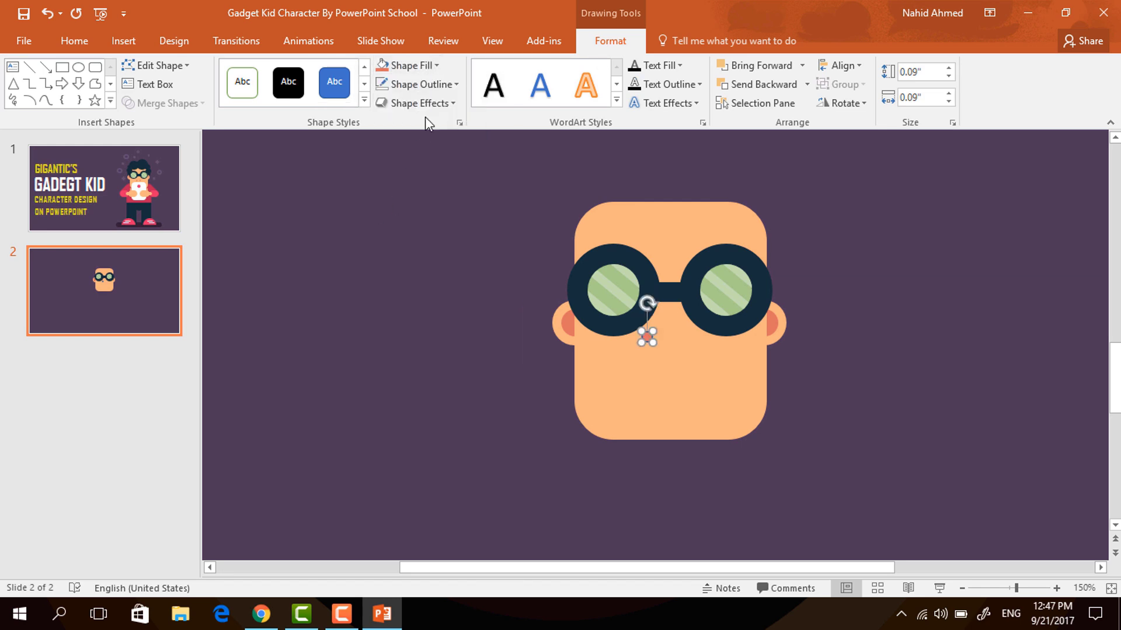
{"action": "left_click", "coordinate": [431, 91]}
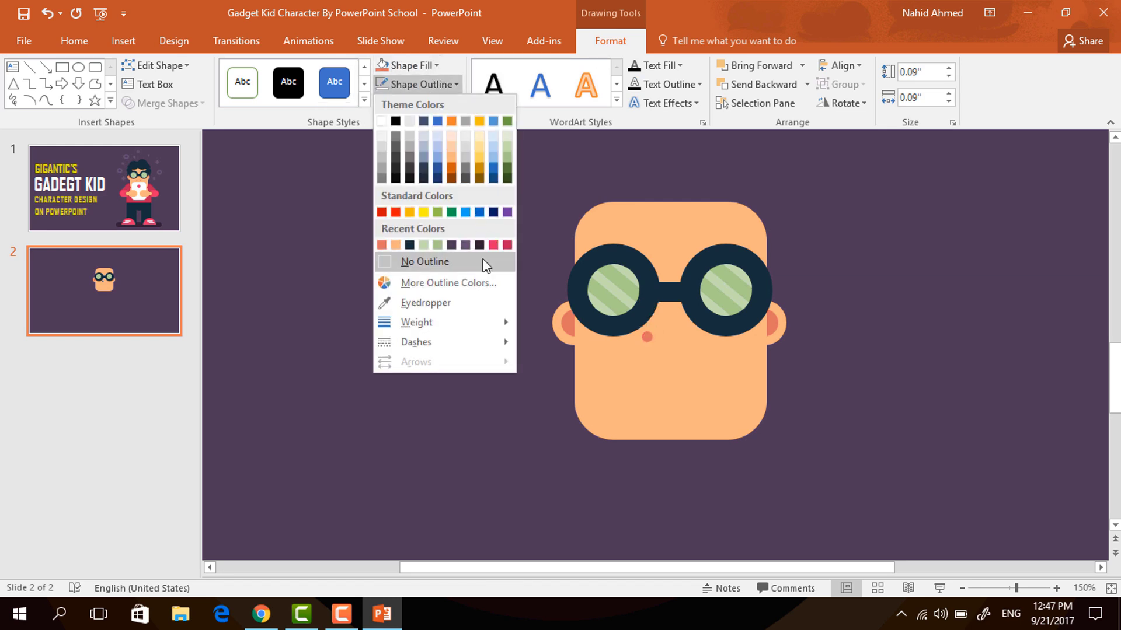
{"action": "left_click", "coordinate": [483, 261]}
{"action": "scroll", "coordinate": [723, 440], "scroll_direction": "up", "scroll_amount": 5}
{"action": "left_click_drag", "start_coordinate": [655, 345], "coordinate": [727, 369]}
- Group the two salmon cheek dots and lower them slightly on the face
{"action": "left_click", "coordinate": [673, 364], "text": "ctrl"}
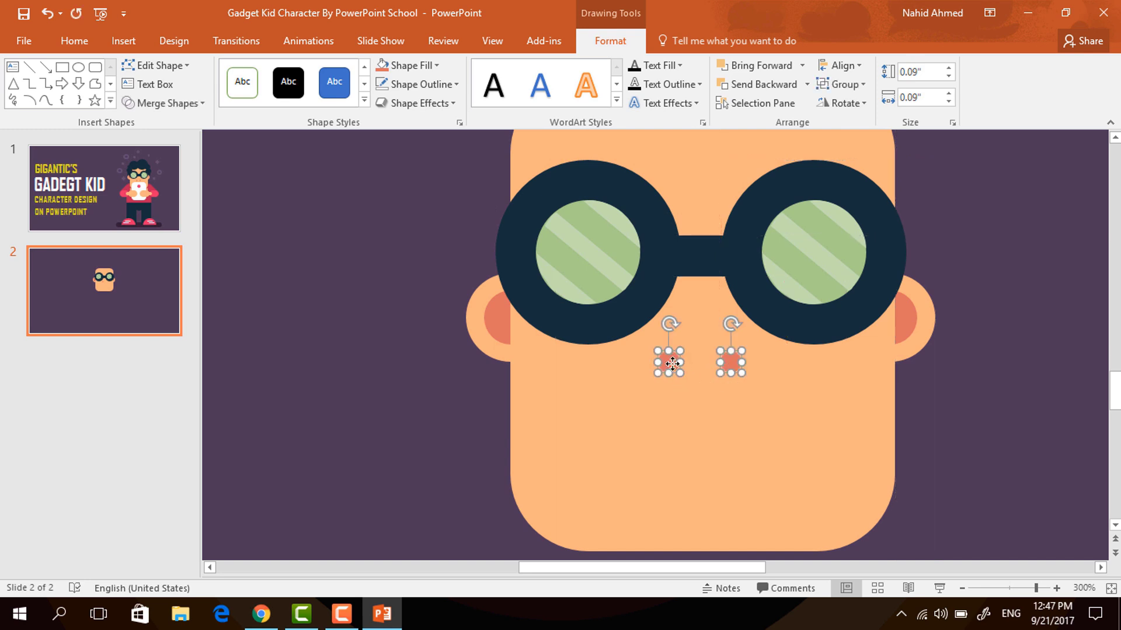
{"action": "key", "text": "ctrl+g"}
{"action": "left_click_drag", "start_coordinate": [674, 365], "coordinate": [676, 383]}
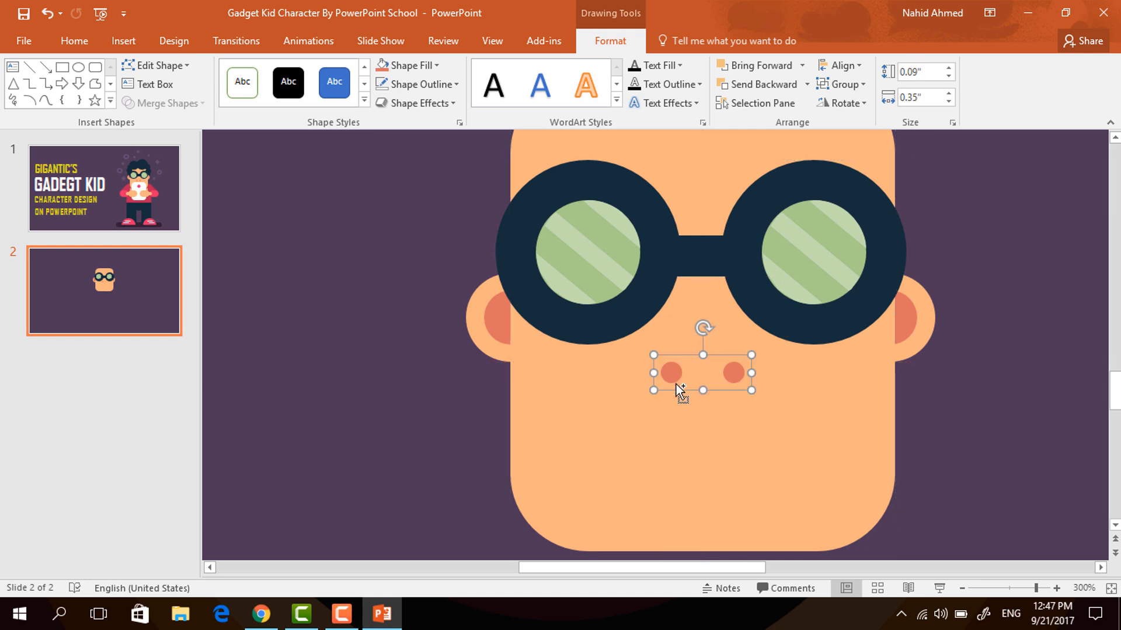
{"action": "scroll", "coordinate": [676, 401], "scroll_direction": "down", "scroll_amount": 3}
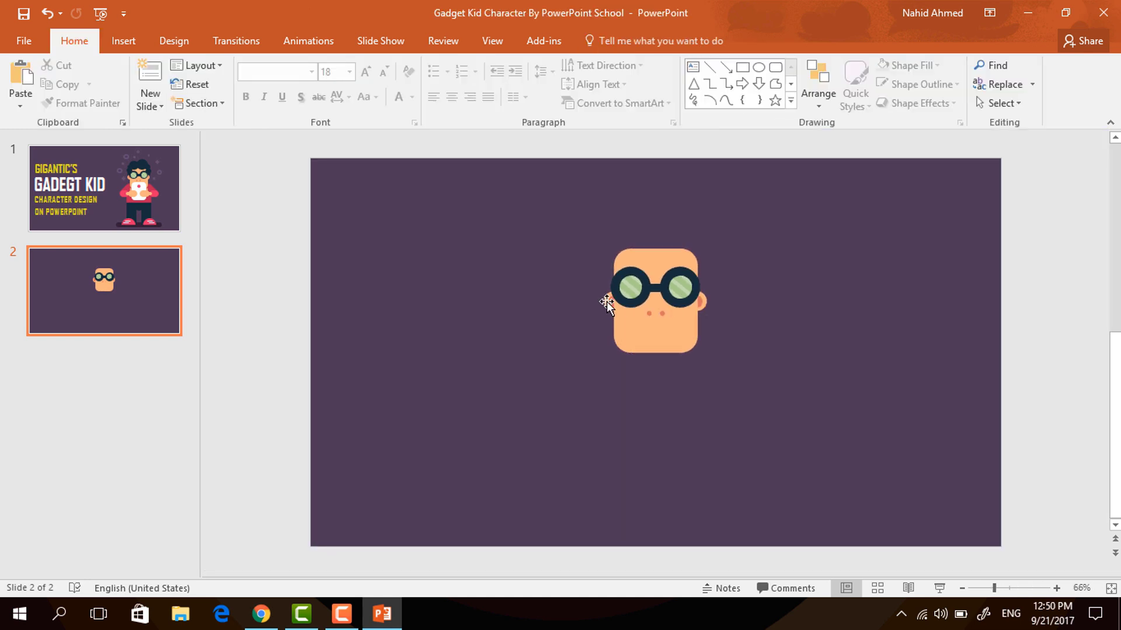
- Send both ears behind the face with Ctrl+Shift+[
{"action": "left_click", "coordinate": [607, 301]}
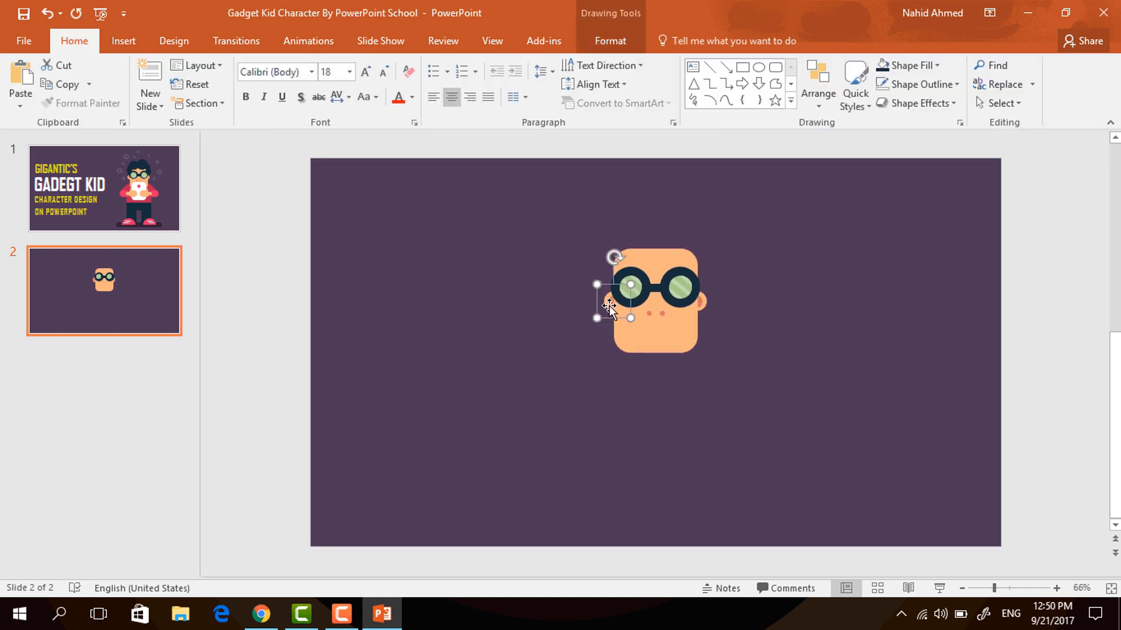
{"action": "left_click", "coordinate": [702, 307], "text": "shift"}
{"action": "key", "text": "ctrl+shift+bracketleft"}
{"action": "key", "text": "Escape"}
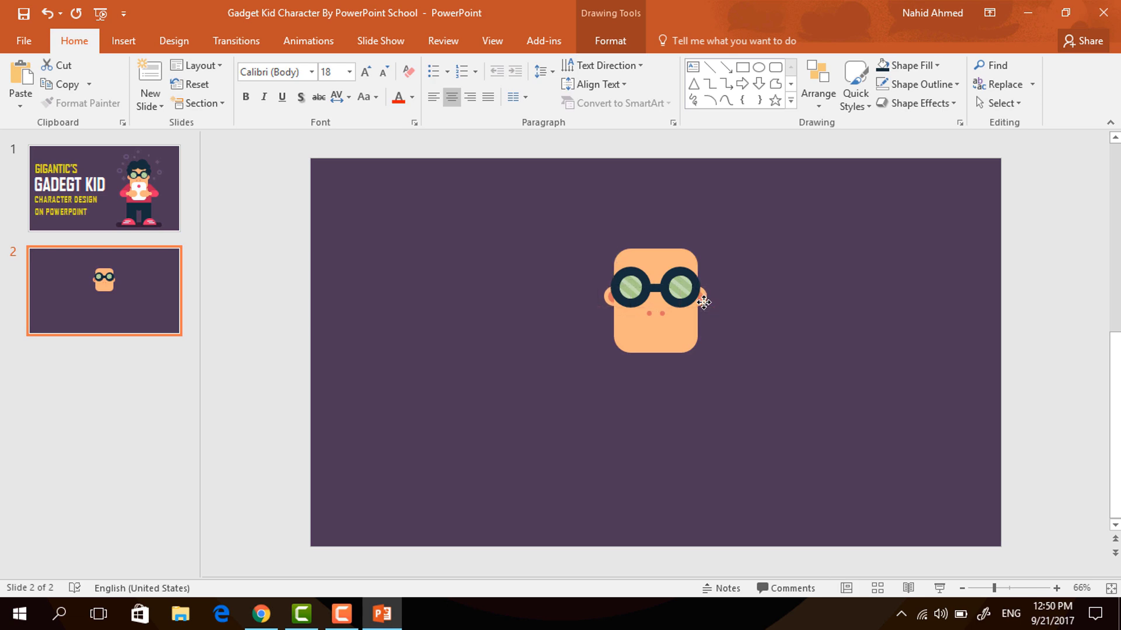
{"action": "left_click", "coordinate": [703, 302]}
{"action": "left_click", "coordinate": [729, 362]}
{"action": "left_click", "coordinate": [758, 66]}
- Draw a circle on top of the head, fill it navy and remove its outline
{"action": "left_click_drag", "start_coordinate": [667, 237], "coordinate": [690, 263]}
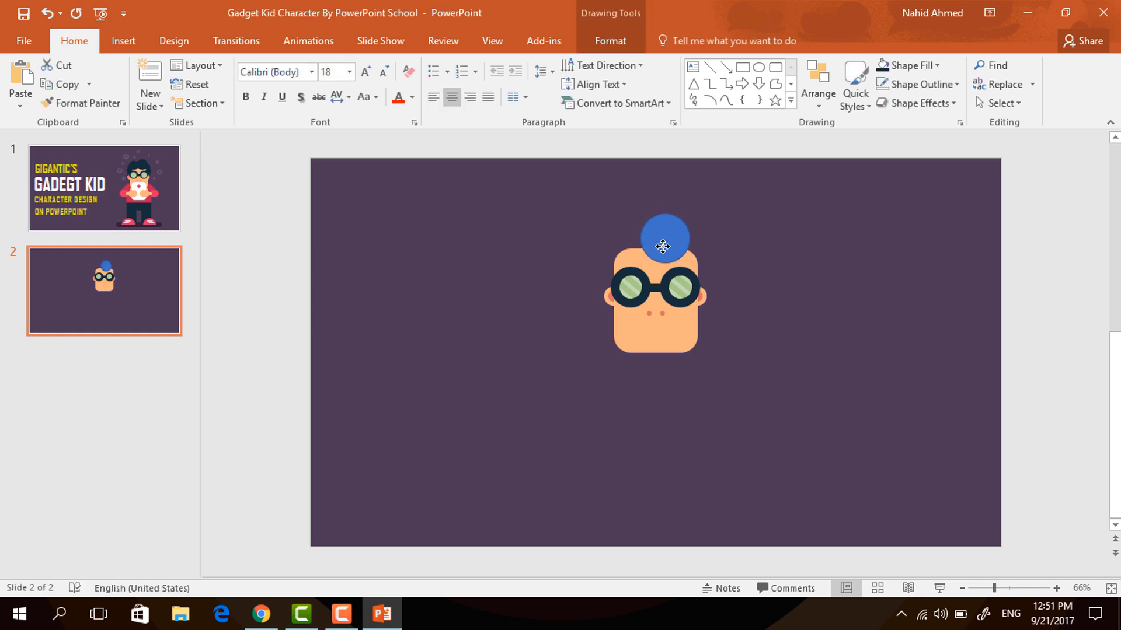
{"action": "scroll", "coordinate": [662, 247], "scroll_direction": "up", "scroll_amount": 6}
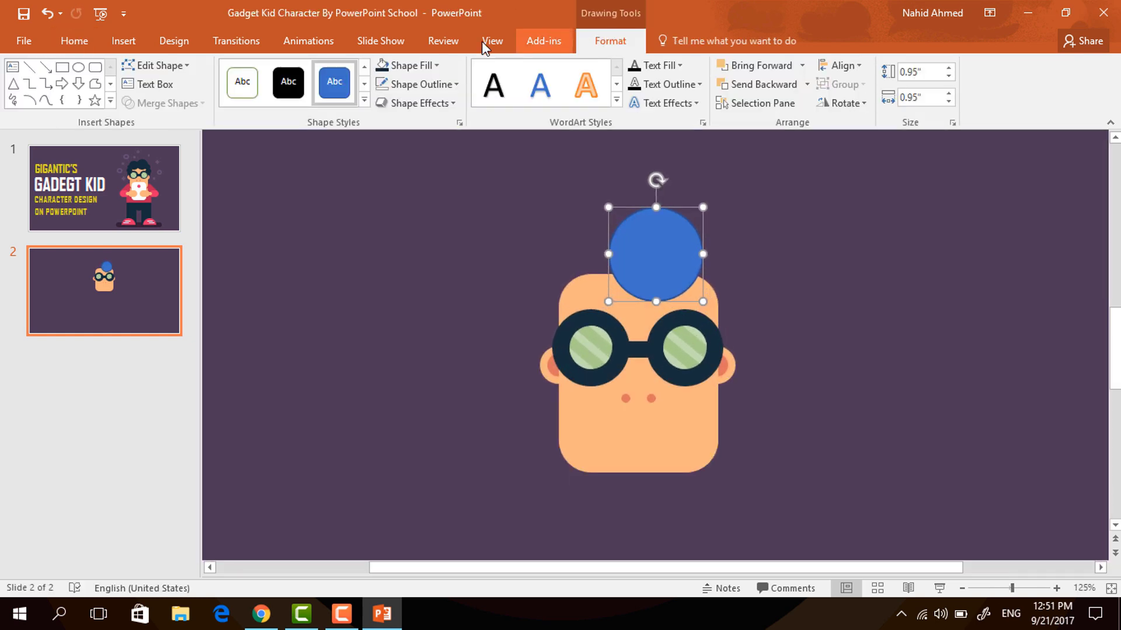
{"action": "left_click", "coordinate": [419, 69]}
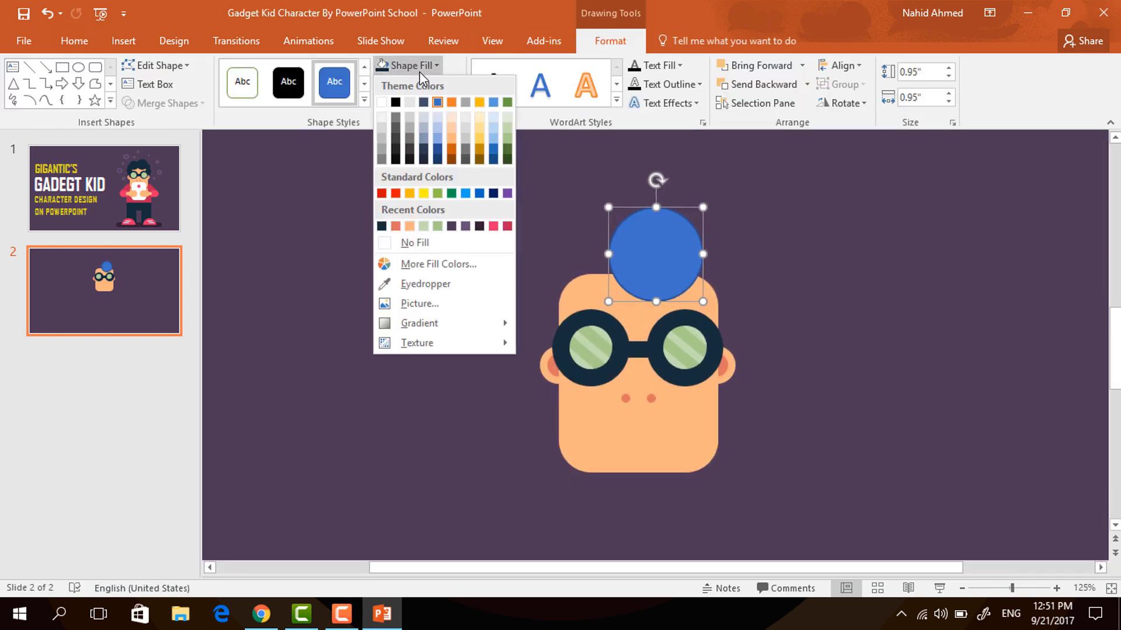
{"action": "left_click", "coordinate": [381, 227]}
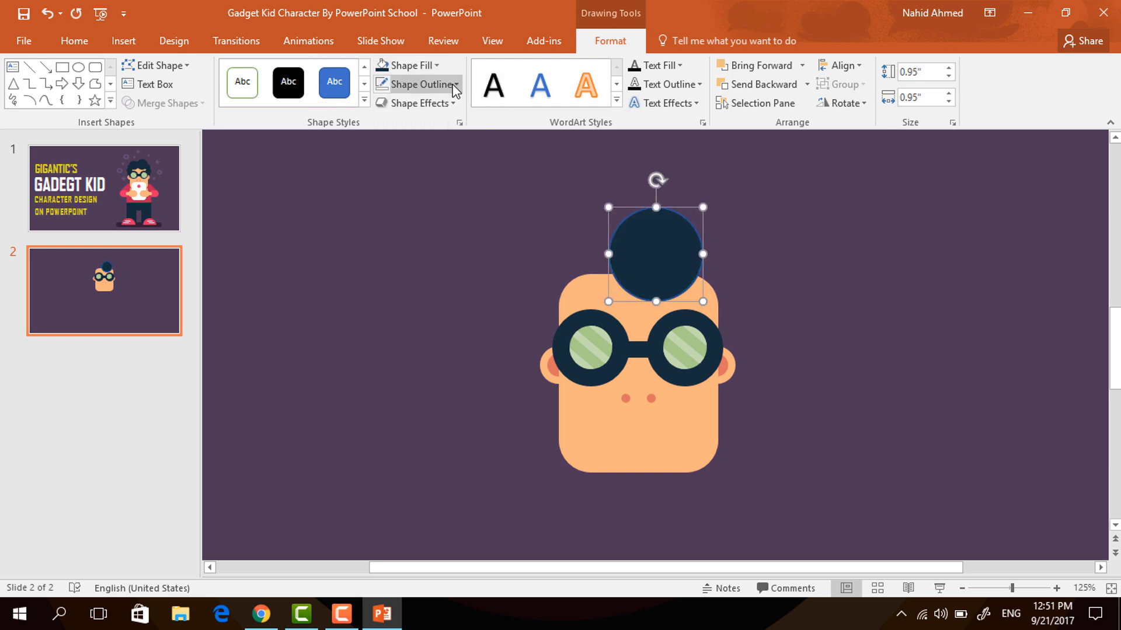
{"action": "left_click", "coordinate": [444, 84]}
{"action": "left_click", "coordinate": [465, 264]}
- Copy the navy circle to the left side, send it behind the head and position it
{"action": "left_click_drag", "start_coordinate": [654, 245], "coordinate": [577, 343]}
{"action": "left_click", "coordinate": [571, 286]}
{"action": "left_click", "coordinate": [571, 290]}
{"action": "right_click", "coordinate": [560, 330]}
{"action": "left_click", "coordinate": [607, 191]}
{"action": "left_click_drag", "start_coordinate": [566, 302], "coordinate": [551, 338]}
{"action": "left_click", "coordinate": [485, 338]}
- Move a larger circle over the head and tuck a right-side circle behind it
{"action": "left_click", "coordinate": [533, 305]}
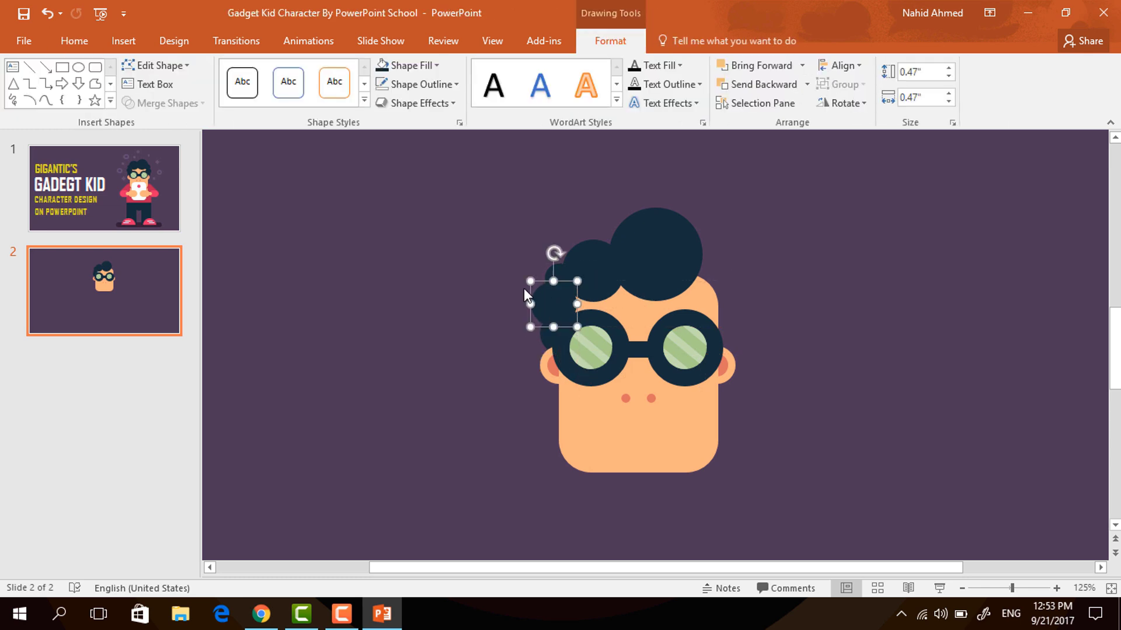
{"action": "left_click", "coordinate": [590, 285]}
{"action": "left_click_drag", "start_coordinate": [589, 285], "coordinate": [729, 327]}
{"action": "left_click", "coordinate": [552, 270]}
{"action": "left_click", "coordinate": [554, 304]}
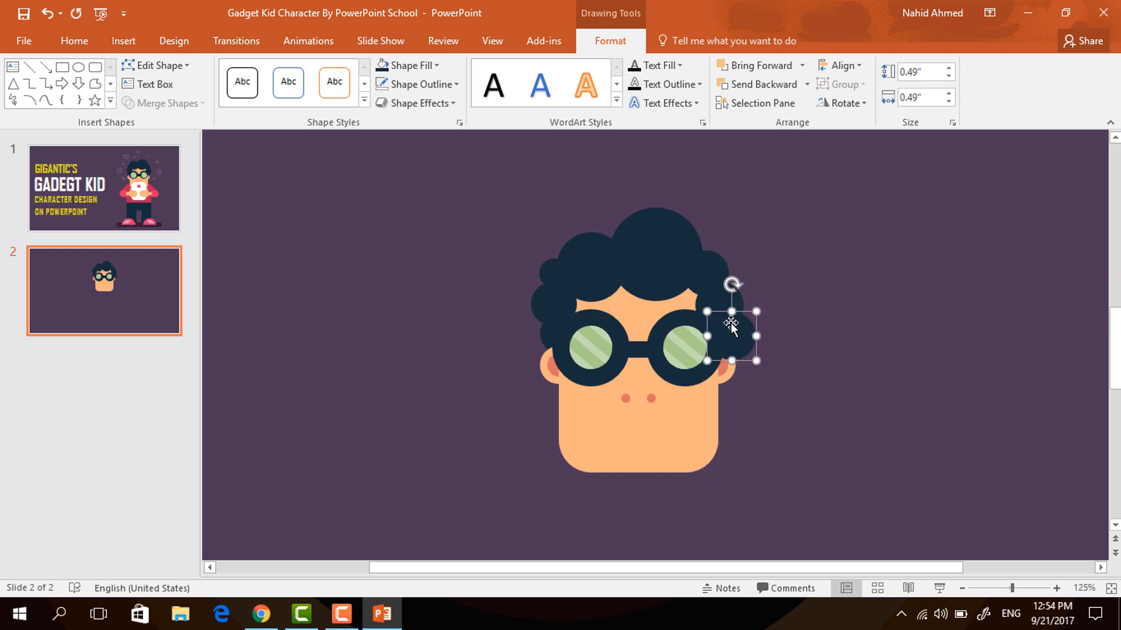
{"action": "right_click", "coordinate": [729, 331]}
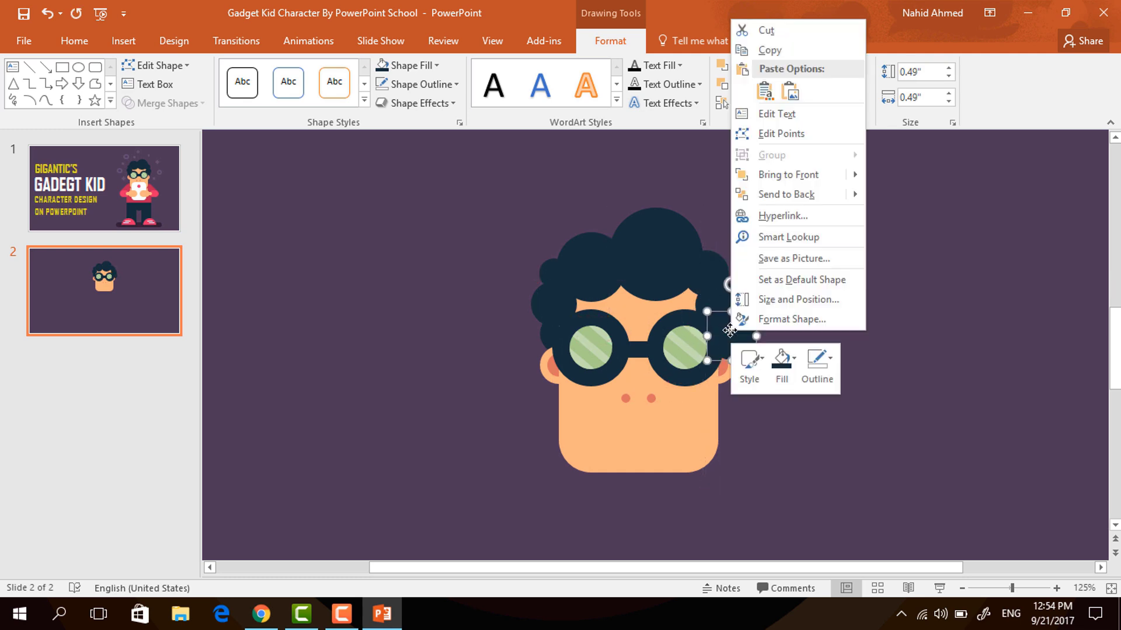
{"action": "left_click", "coordinate": [770, 196]}
{"action": "left_click_drag", "start_coordinate": [730, 325], "coordinate": [721, 331]}
{"action": "left_click", "coordinate": [755, 352]}
{"action": "scroll", "coordinate": [817, 402], "scroll_direction": "down", "scroll_amount": 2}
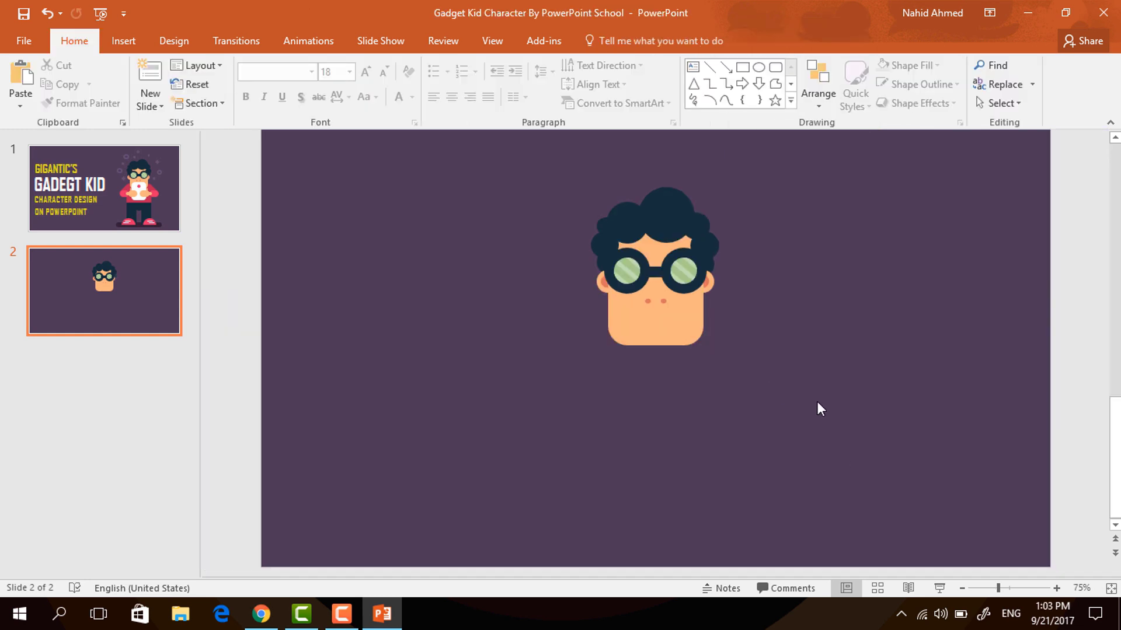
- Draw a pill-shaped rounded rectangle left of the head, sized 0.6" by 1.4"
{"action": "left_click", "coordinate": [923, 57]}
{"action": "mouse_move", "coordinate": [568, 365]}
{"action": "left_mouse_down"}
{"action": "mouse_move", "coordinate": [669, 404]}
{"action": "mouse_move", "coordinate": [622, 379]}
{"action": "left_mouse_up"}
{"action": "left_click", "coordinate": [750, 16]}
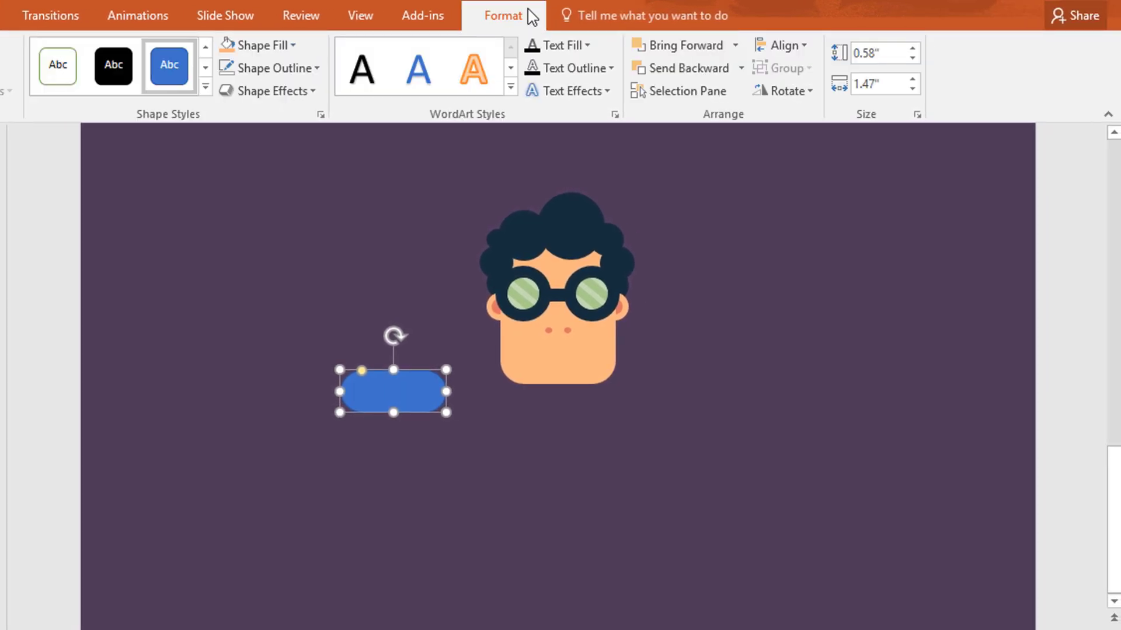
{"action": "left_click", "coordinate": [878, 53]}
{"action": "key", "text": "BackSpace"}
{"action": "key", "text": "BackSpace"}
{"action": "key", "text": "BackSpace"}
{"action": "key", "text": "BackSpace"}
{"action": "key", "text": "BackSpace"}
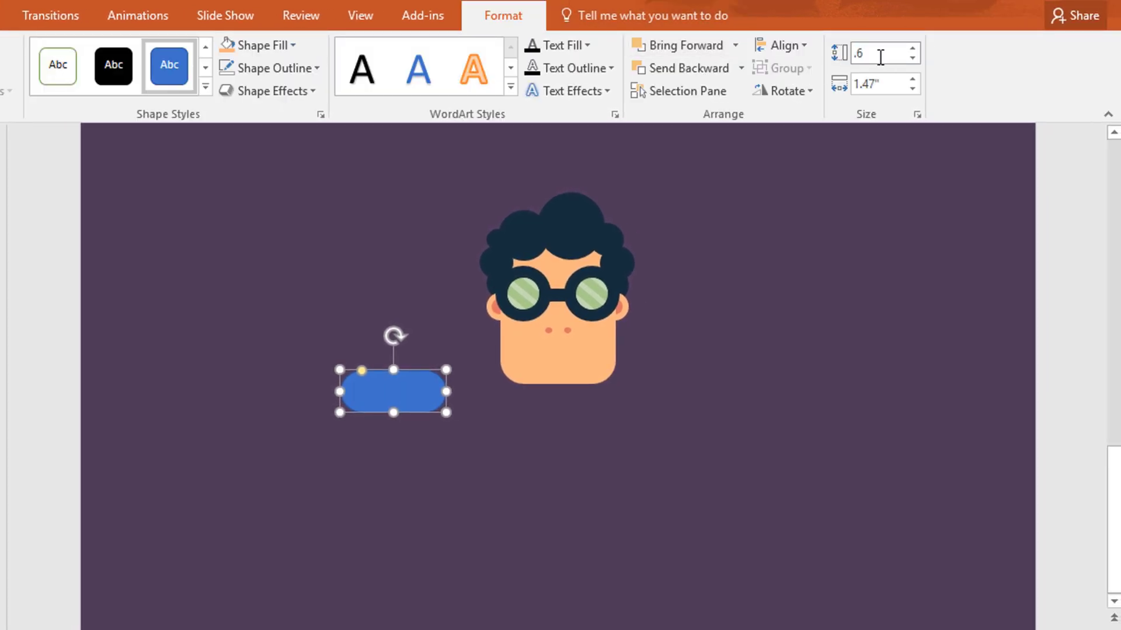
{"action": "type", "text": ".6"}
{"action": "left_click", "coordinate": [882, 84]}
{"action": "type", "text": "1."}
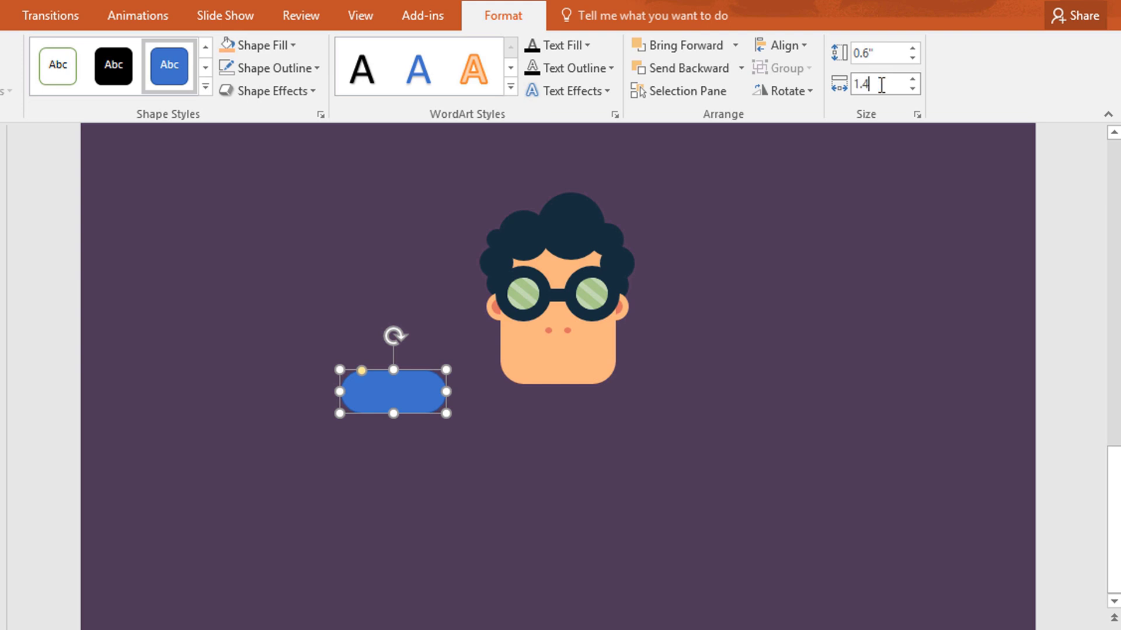
{"action": "key", "text": "Return"}
- Fill the pill red with no outline and tilt it about 45 degrees
{"action": "left_click", "coordinate": [291, 45]}
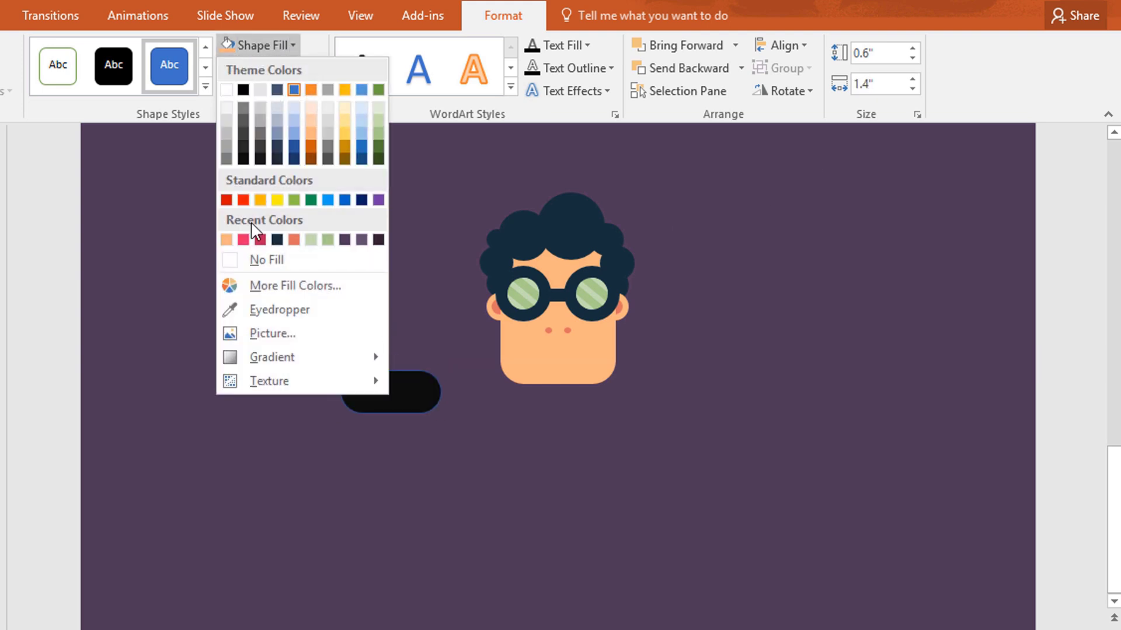
{"action": "left_click", "coordinate": [260, 239]}
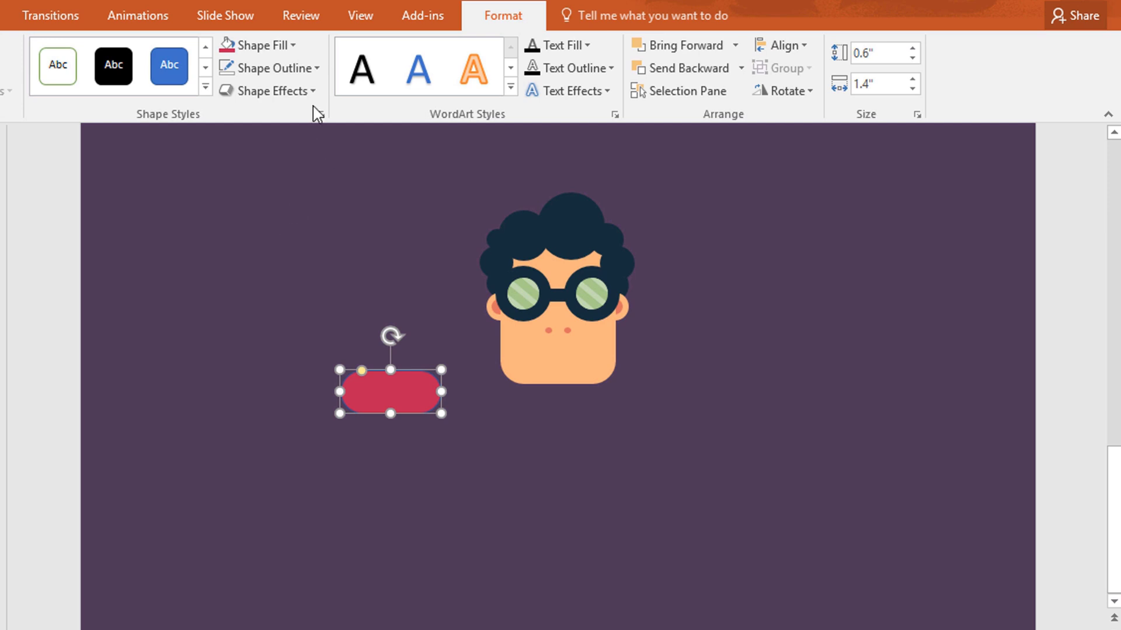
{"action": "left_click", "coordinate": [294, 68]}
{"action": "left_click", "coordinate": [331, 283]}
{"action": "left_click_drag", "start_coordinate": [519, 302], "coordinate": [573, 384]}
- Duplicate the pill as a pinker red forearm shortened to 0.92" wide
{"action": "key", "text": "Down"}
{"action": "key", "text": "Down"}
{"action": "key", "text": "Right"}
{"action": "key", "text": "Right"}
{"action": "left_click", "coordinate": [430, 65]}
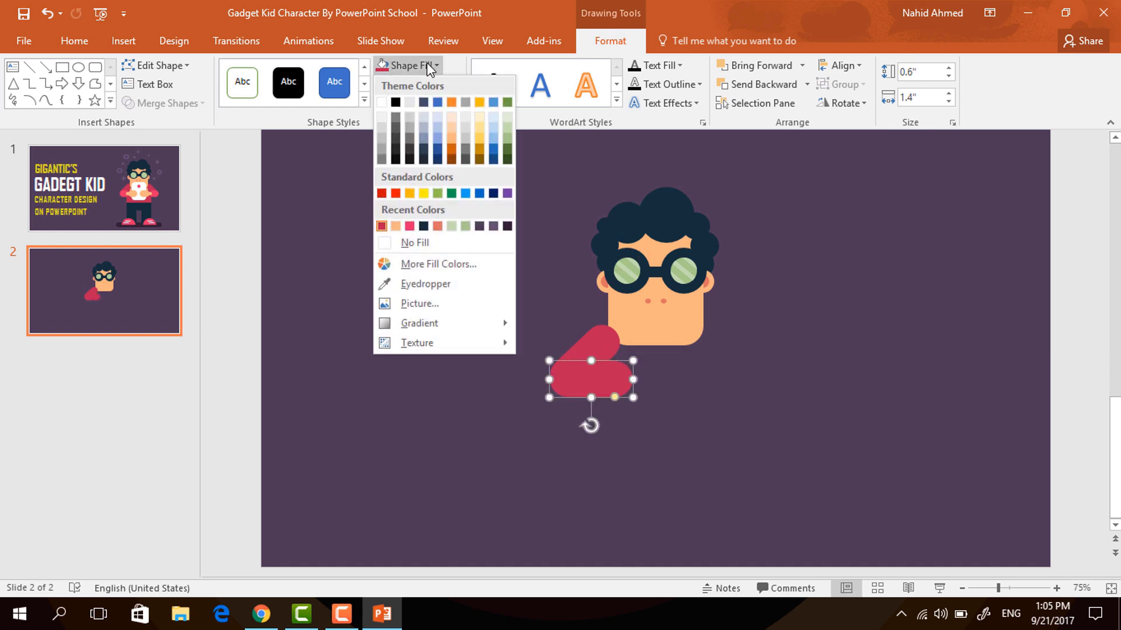
{"action": "left_click", "coordinate": [409, 226]}
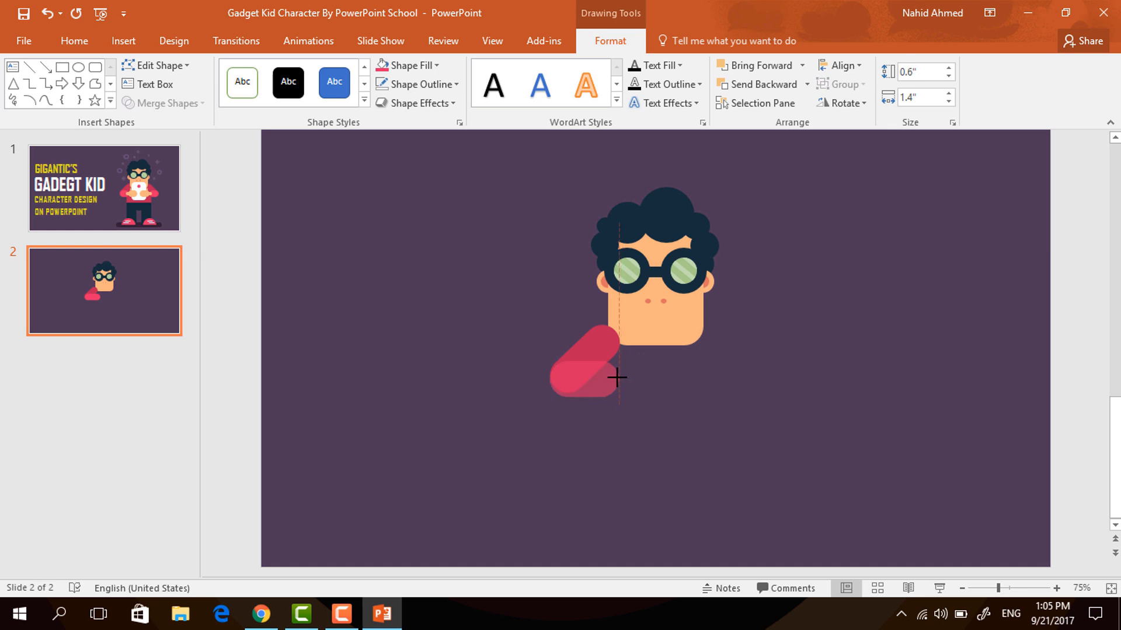
{"action": "left_click_drag", "start_coordinate": [604, 378], "coordinate": [604, 379]}
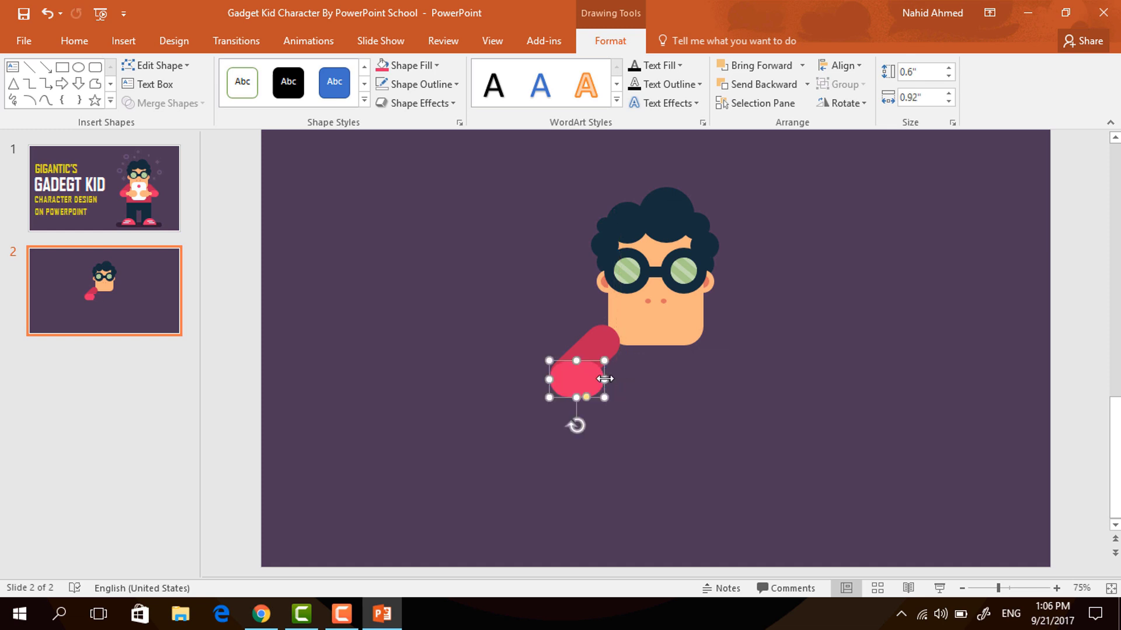
- Duplicate the forearm into a smaller peach hand shape
{"action": "key", "text": "ctrl+d"}
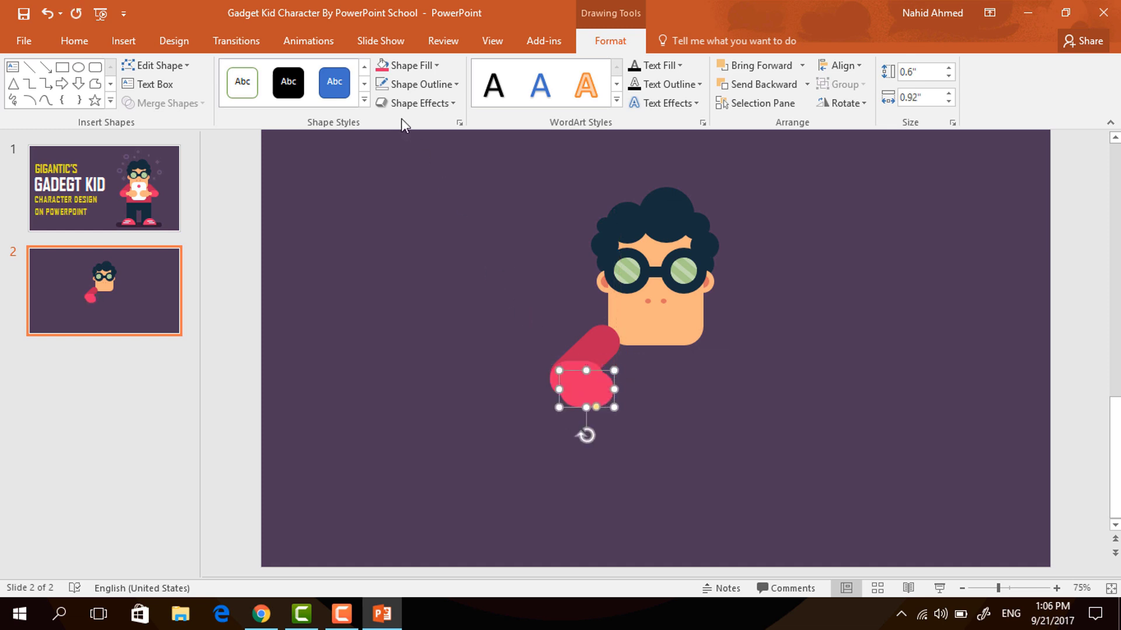
{"action": "left_click", "coordinate": [435, 65]}
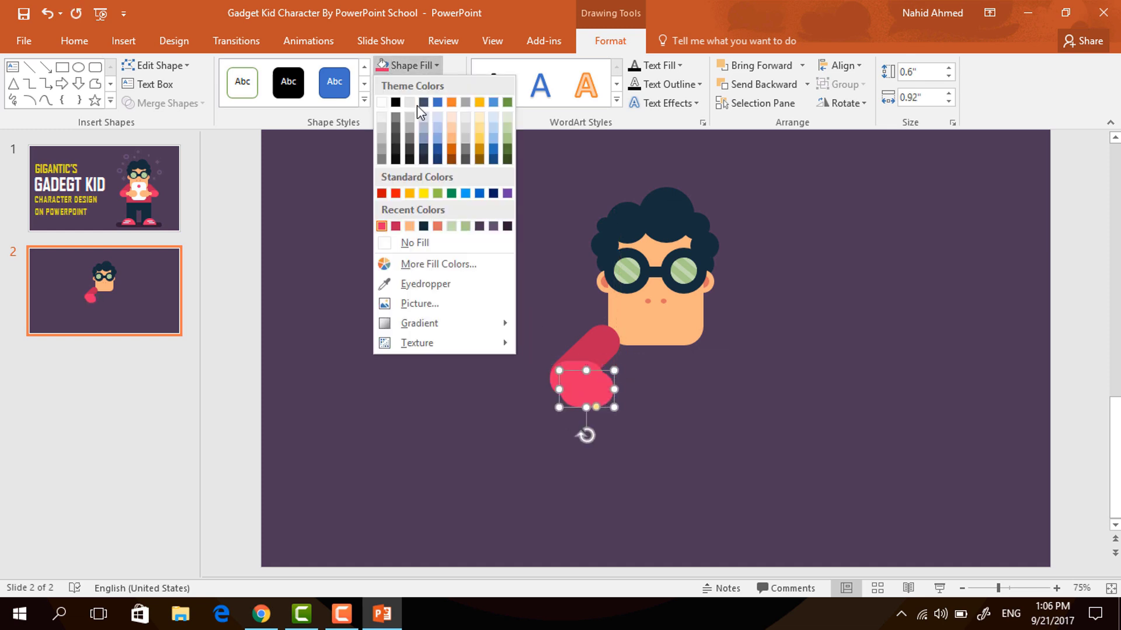
{"action": "left_click", "coordinate": [409, 225]}
{"action": "mouse_move", "coordinate": [614, 408]}
{"action": "left_mouse_down"}
{"action": "mouse_move", "coordinate": [611, 392]}
{"action": "mouse_move", "coordinate": [586, 383]}
{"action": "mouse_move", "coordinate": [663, 376]}
{"action": "mouse_move", "coordinate": [666, 362]}
{"action": "mouse_move", "coordinate": [637, 383]}
{"action": "left_mouse_up"}
{"action": "key", "text": "Escape"}
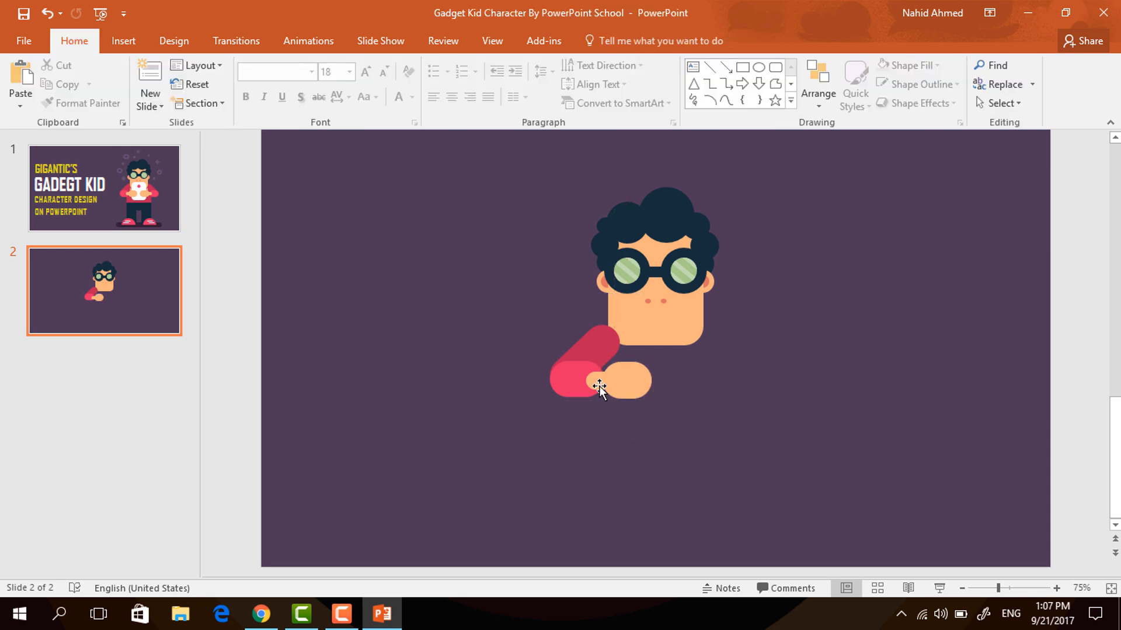
- Turn the small peach shape upright as a thumb sized 0.2" by 0.48"
{"action": "left_click", "coordinate": [598, 385]}
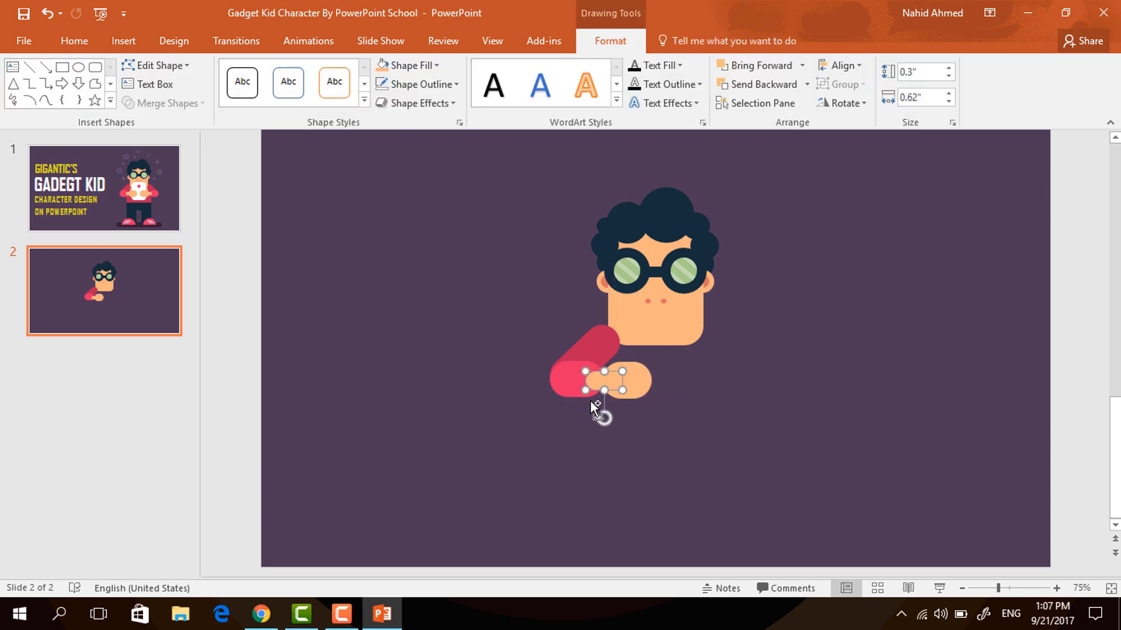
{"action": "left_click_drag", "start_coordinate": [621, 431], "coordinate": [619, 363]}
{"action": "scroll", "coordinate": [640, 445], "scroll_direction": "up", "scroll_amount": 3}
{"action": "scroll", "coordinate": [637, 439], "scroll_direction": "up", "scroll_amount": 5}
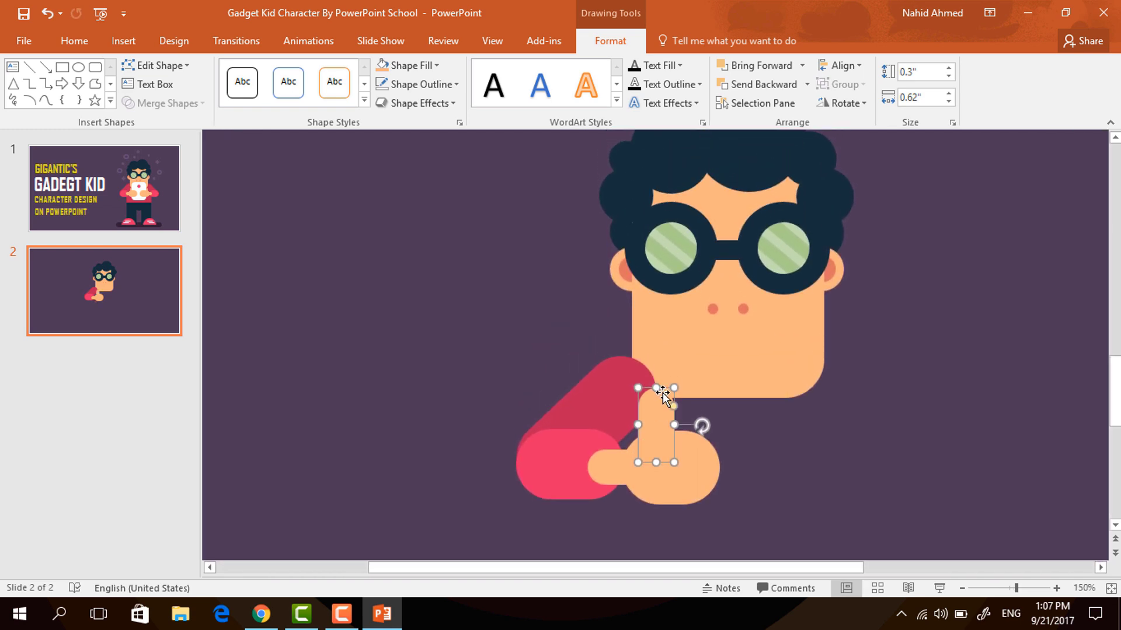
{"action": "left_click_drag", "start_coordinate": [674, 462], "coordinate": [653, 437]}
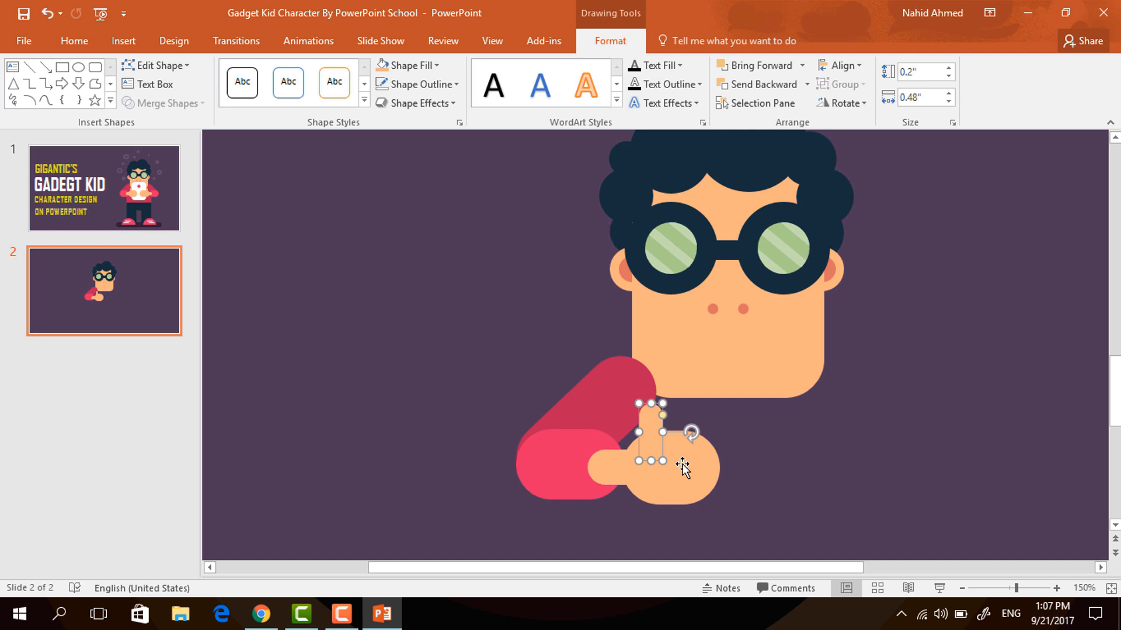
- Bring the hand shape in front of the sleeve
{"action": "left_click", "coordinate": [681, 465]}
{"action": "right_click", "coordinate": [681, 465]}
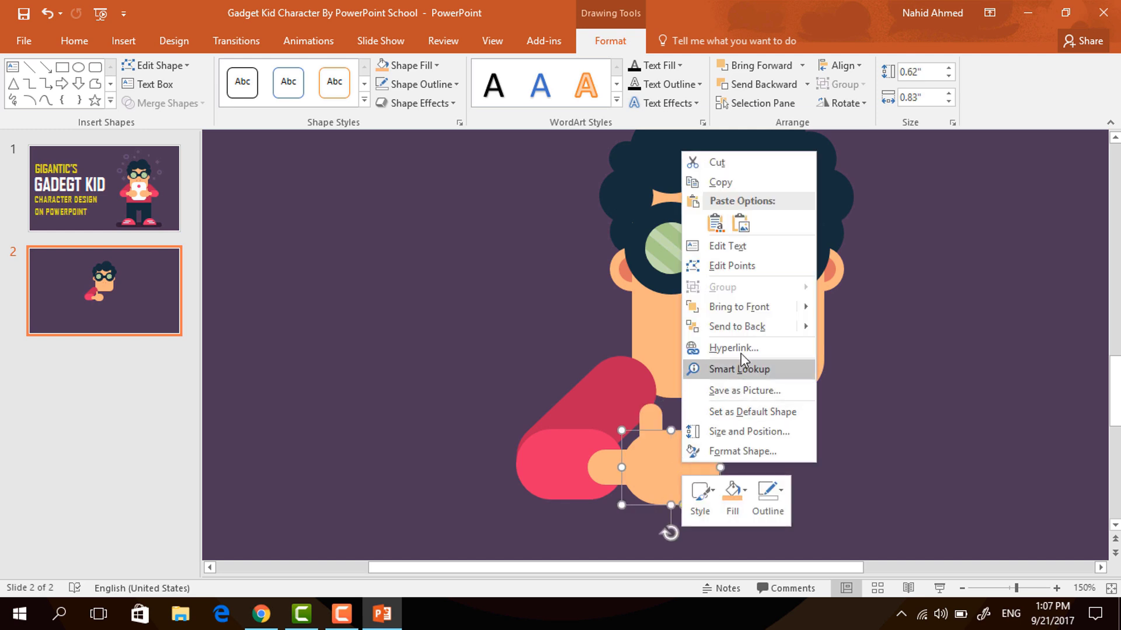
{"action": "left_click", "coordinate": [738, 306]}
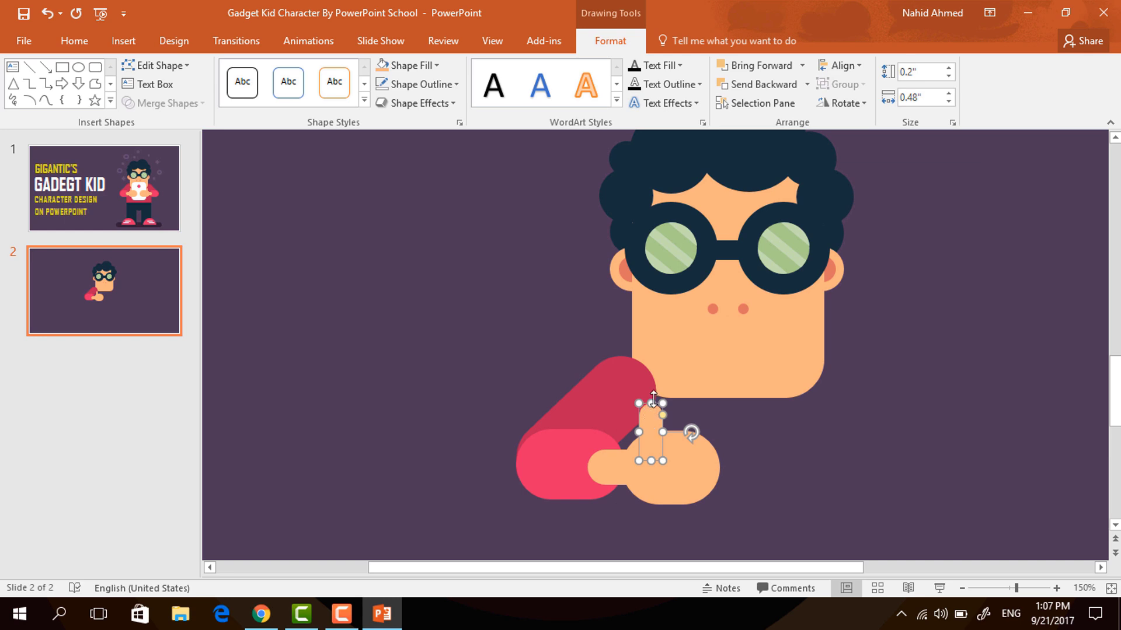
- Make the thumb slightly taller and give it 16% fill transparency
{"action": "left_click_drag", "start_coordinate": [651, 407], "coordinate": [651, 398]}
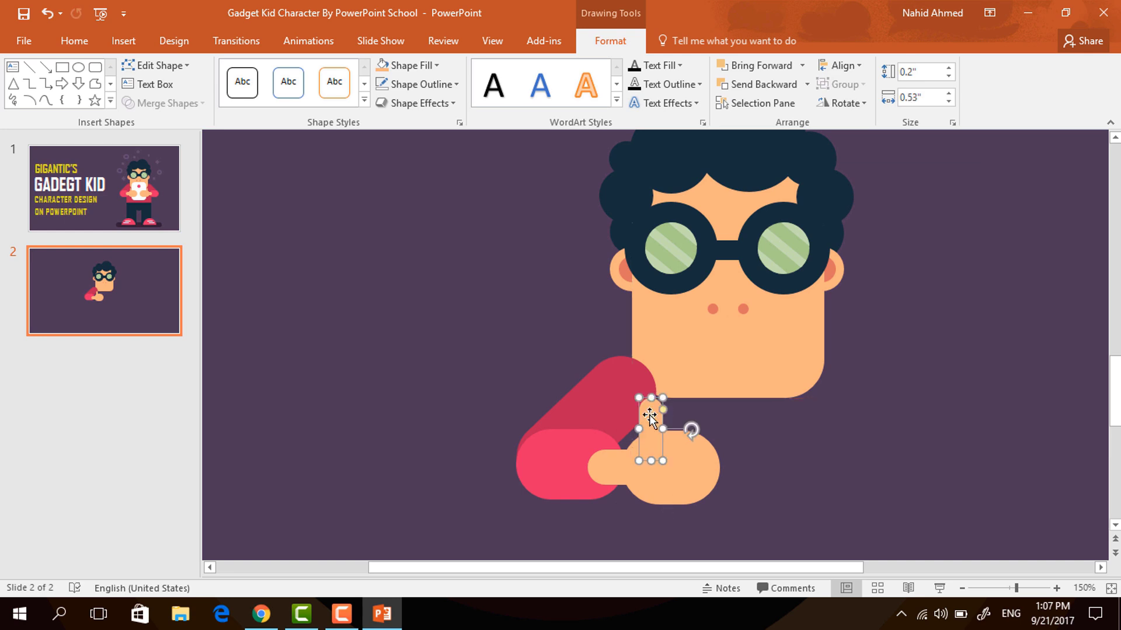
{"action": "left_click", "coordinate": [460, 123]}
{"action": "left_click_drag", "start_coordinate": [993, 405], "coordinate": [999, 408]}
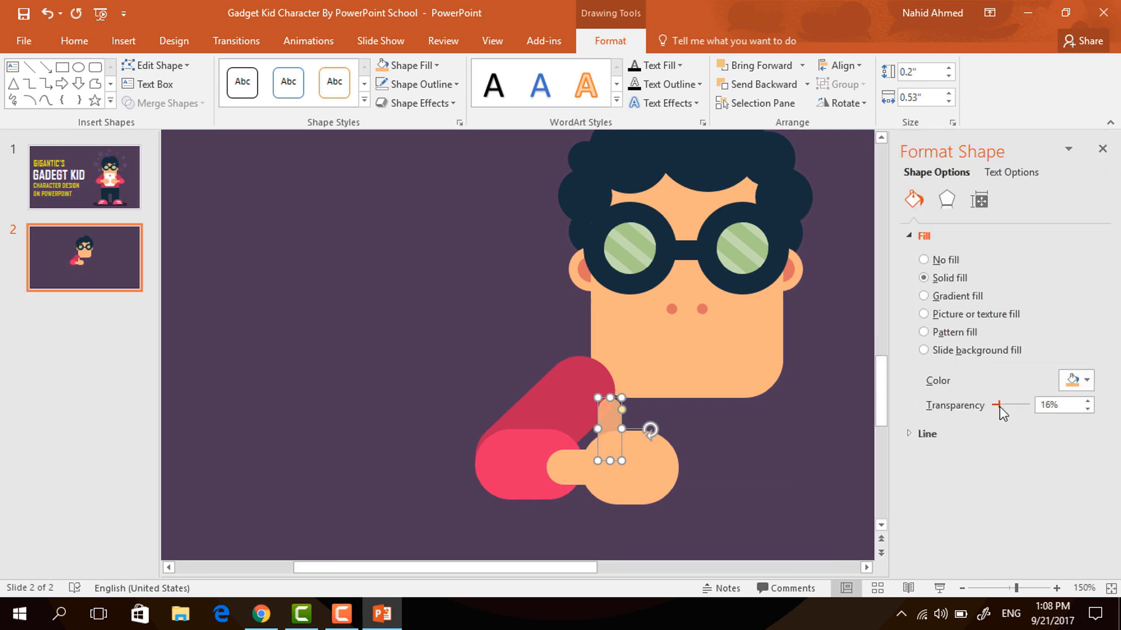
{"action": "left_click", "coordinate": [1102, 148]}
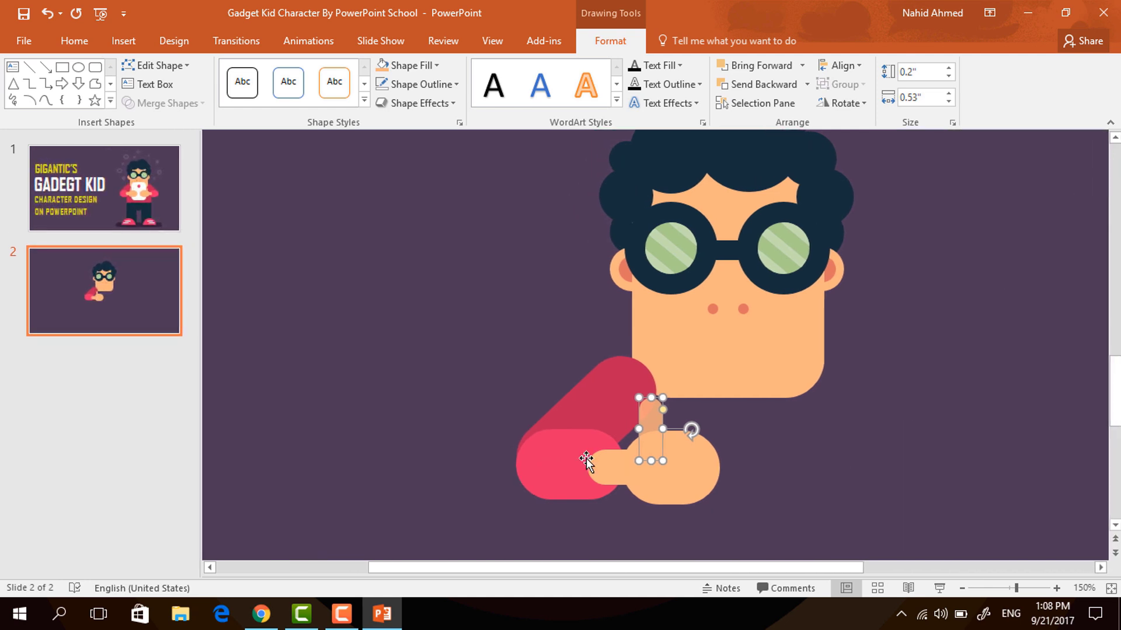
- Nudge the palm, finger and pink sleeve together slightly left
{"action": "left_click", "coordinate": [679, 471], "text": "shift"}
{"action": "left_click", "coordinate": [592, 479], "text": "shift"}
{"action": "left_click", "coordinate": [550, 464], "text": "shift"}
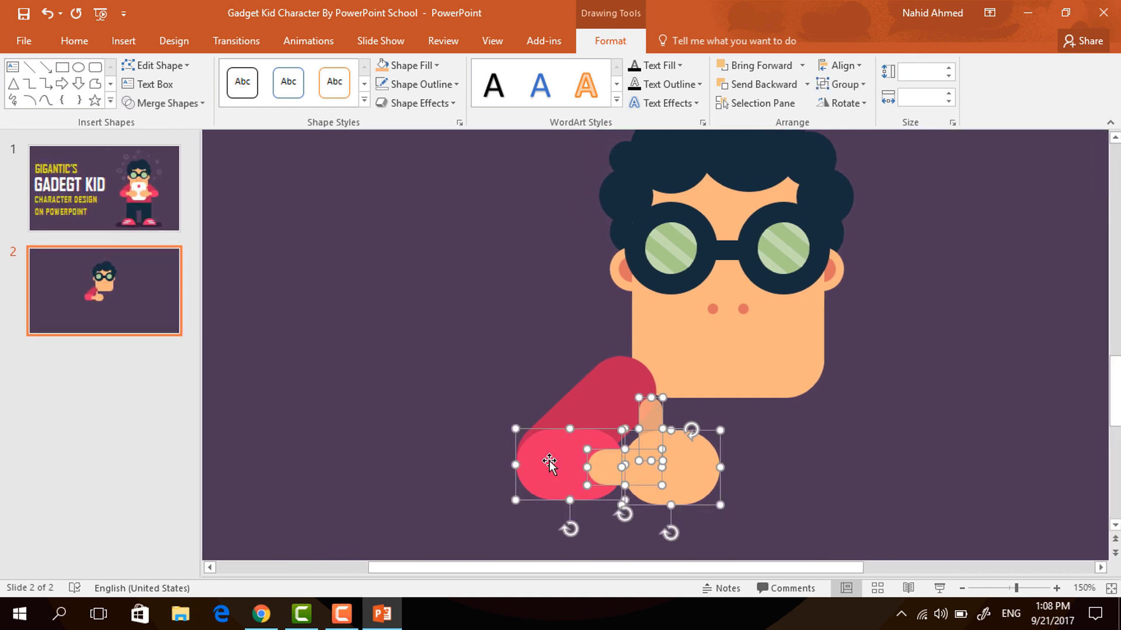
{"action": "left_click_drag", "start_coordinate": [548, 459], "coordinate": [546, 458]}
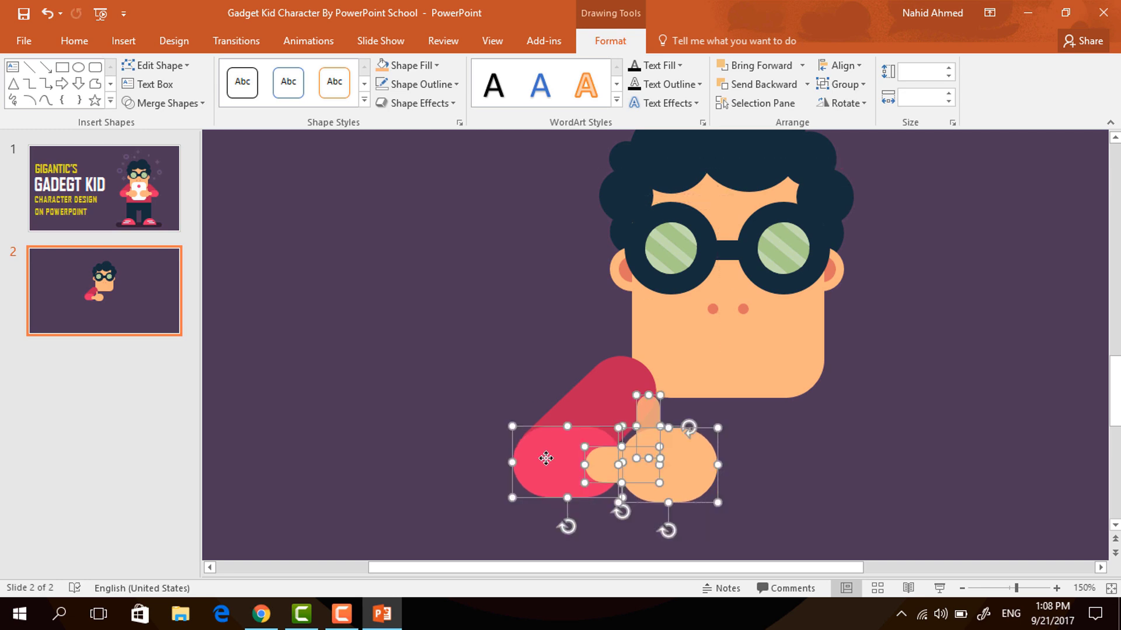
{"action": "left_click", "coordinate": [425, 405]}
- Group the arm pieces and place a horizontally flipped copy on the right
{"action": "scroll", "coordinate": [421, 410], "scroll_direction": "down", "scroll_amount": 6, "text": "ctrl"}
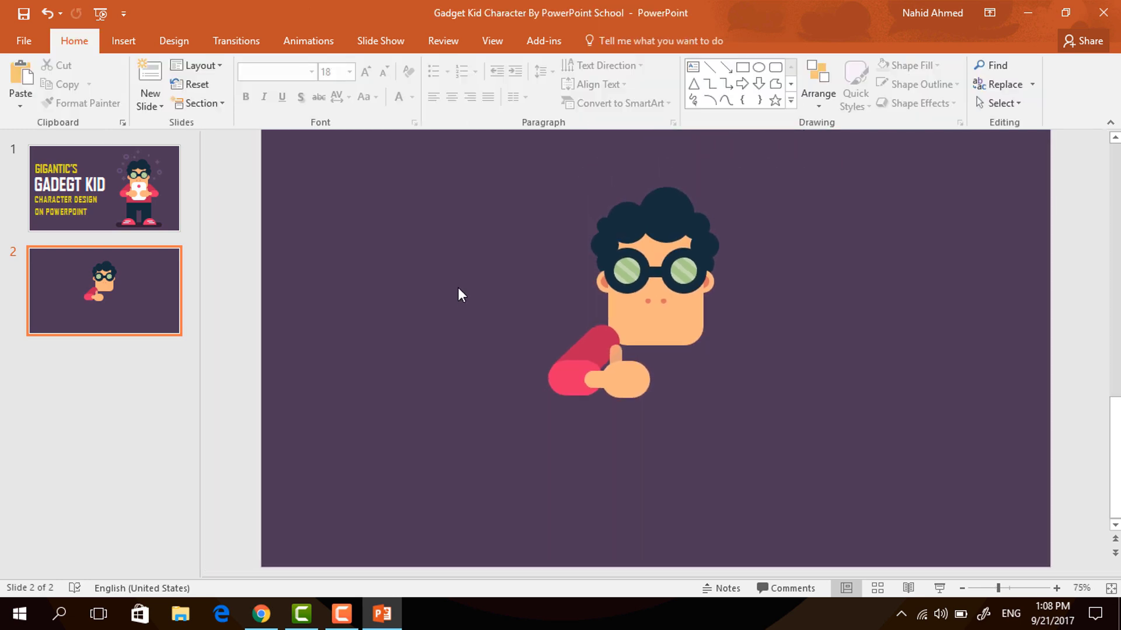
{"action": "left_click_drag", "start_coordinate": [538, 364], "coordinate": [657, 432]}
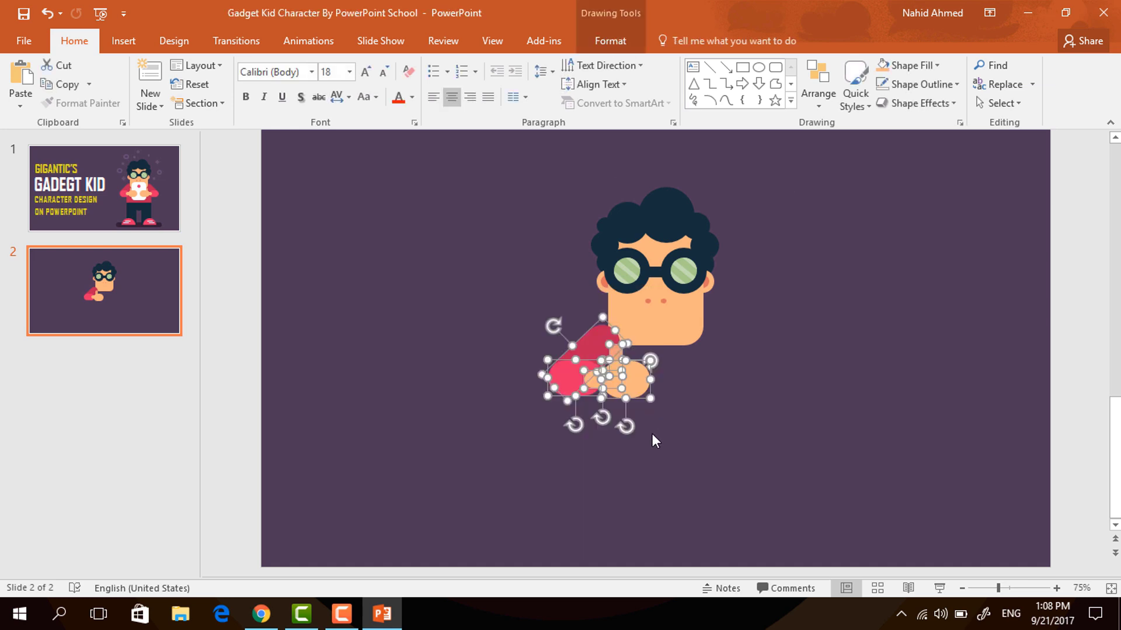
{"action": "key", "text": "ctrl+g"}
{"action": "left_click_drag", "start_coordinate": [574, 400], "coordinate": [708, 383]}
{"action": "left_click", "coordinate": [610, 40]}
{"action": "left_click", "coordinate": [846, 103]}
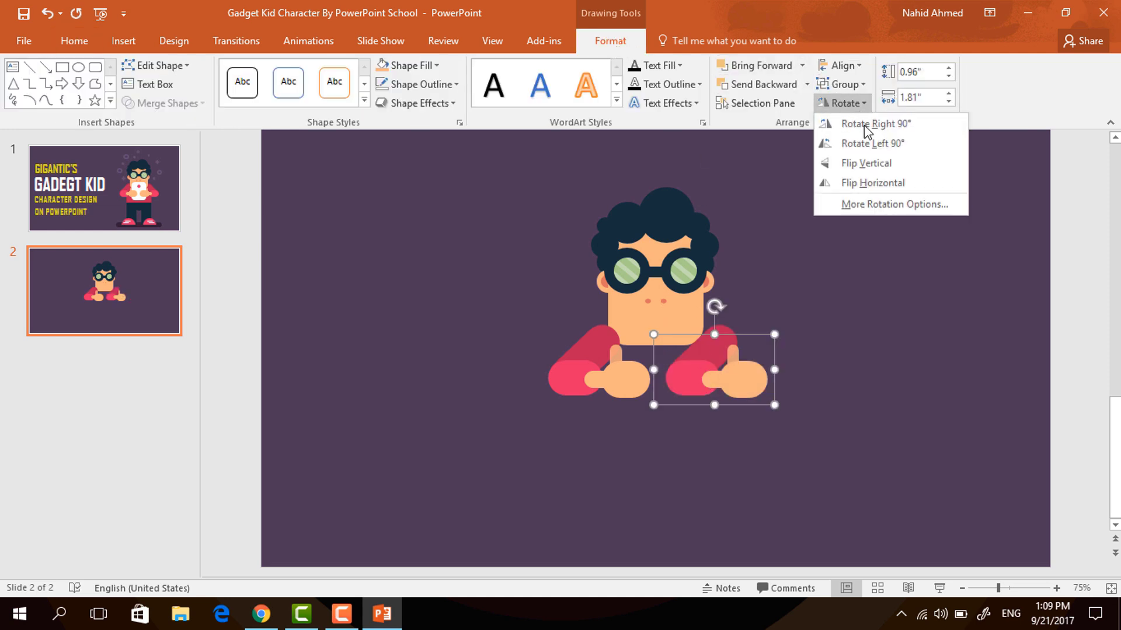
{"action": "left_click", "coordinate": [870, 184]}
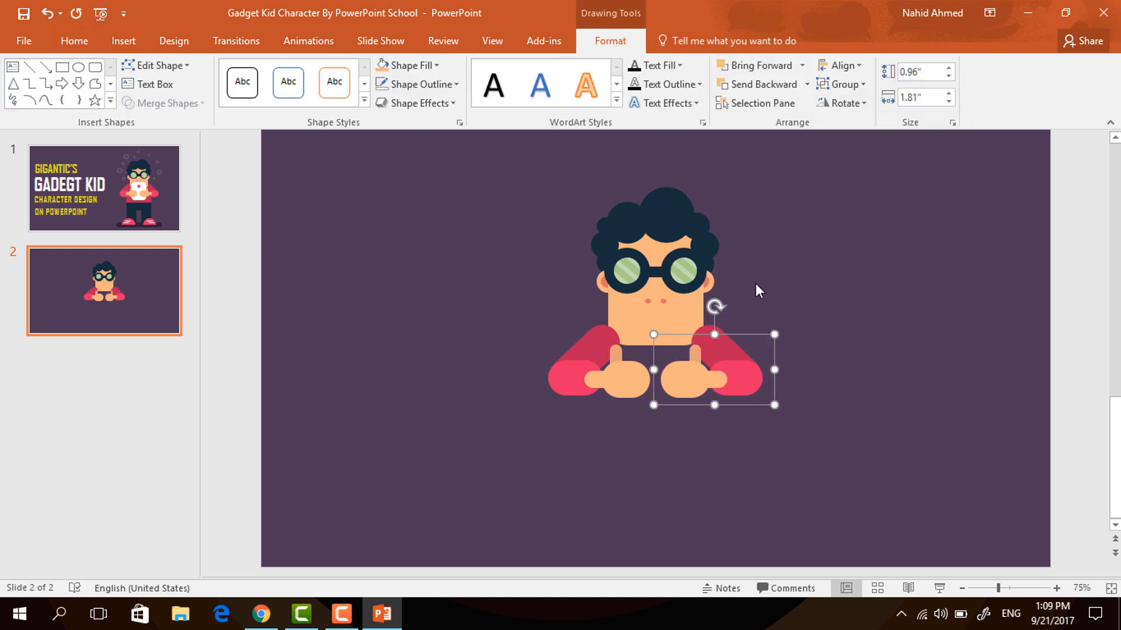
- Send both arms behind the head
{"action": "left_click", "coordinate": [583, 377], "text": "shift"}
{"action": "right_click", "coordinate": [708, 382]}
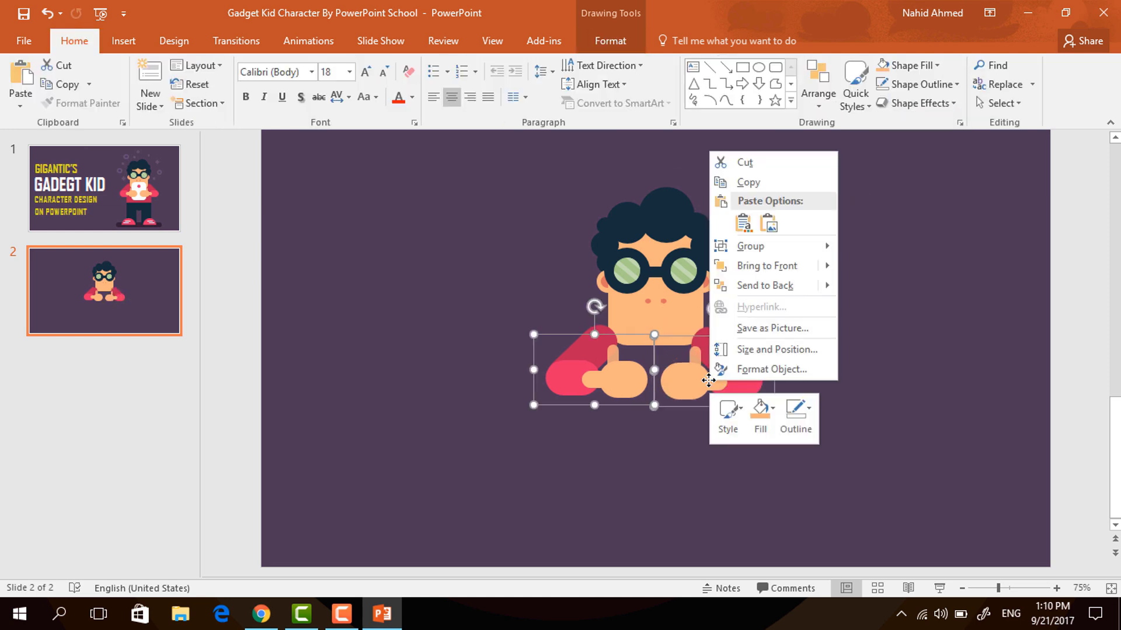
{"action": "left_click", "coordinate": [782, 286]}
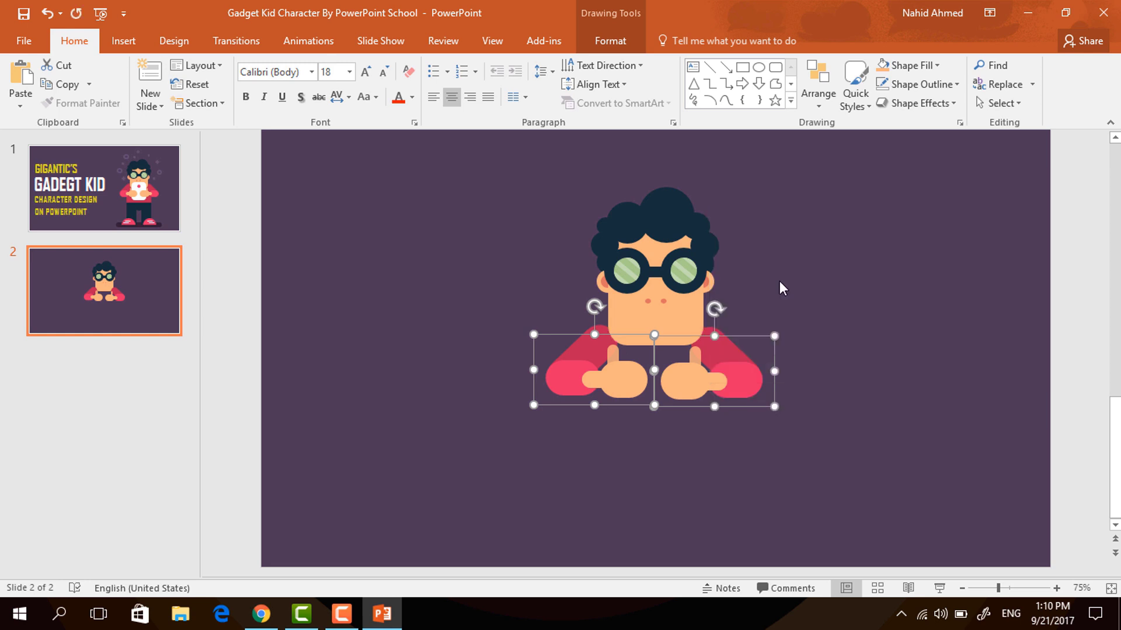
{"action": "left_click", "coordinate": [842, 345]}
{"action": "left_click", "coordinate": [742, 66]}
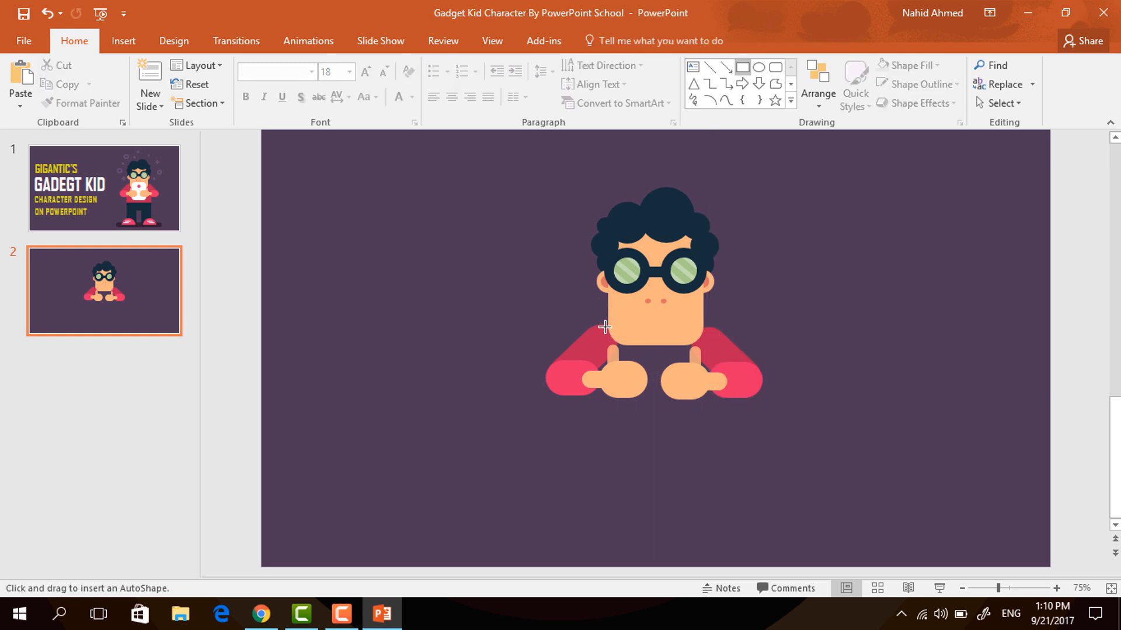
- Draw a crimson, outline-free torso rectangle below the head and send it to the back
{"action": "left_click_drag", "start_coordinate": [604, 325], "coordinate": [710, 429]}
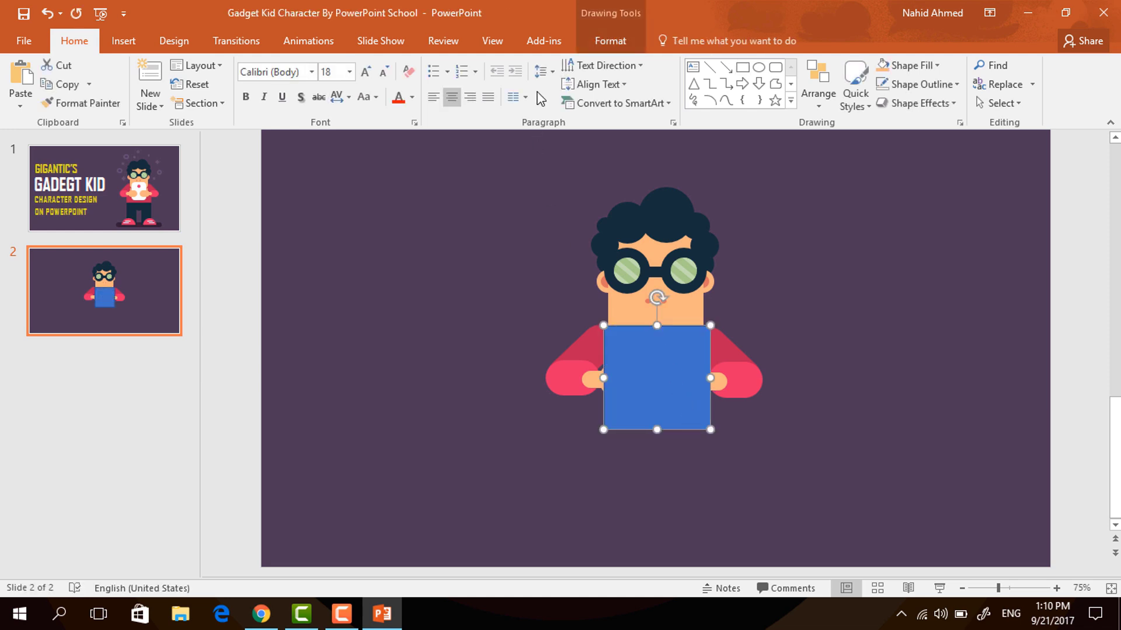
{"action": "left_click", "coordinate": [611, 42]}
{"action": "left_click", "coordinate": [415, 67]}
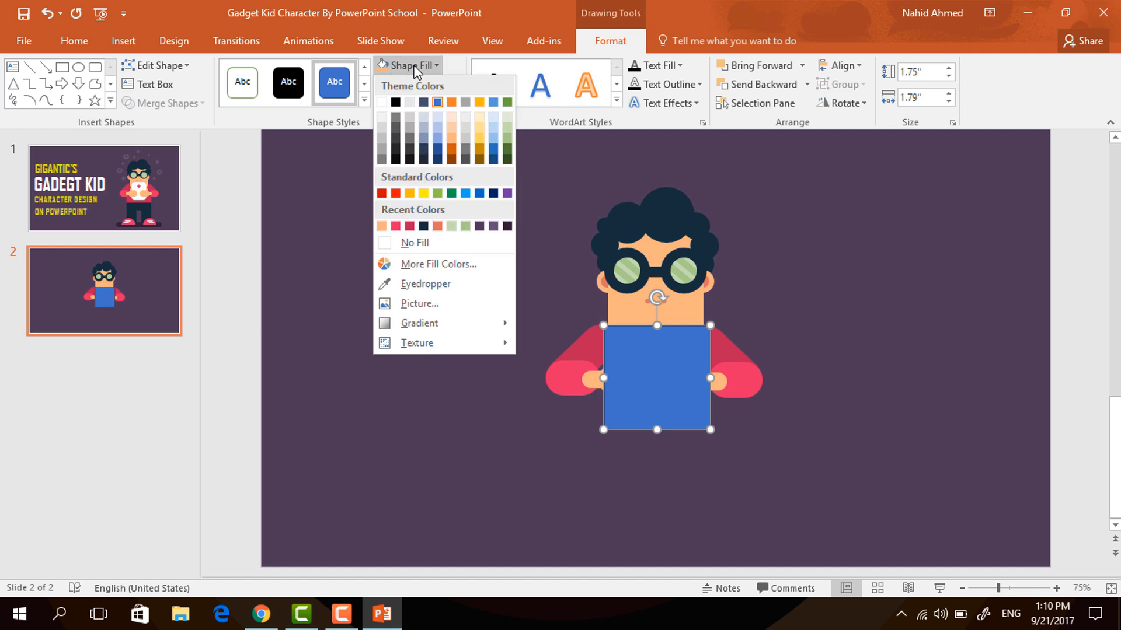
{"action": "left_click", "coordinate": [410, 227]}
{"action": "left_click", "coordinate": [434, 84]}
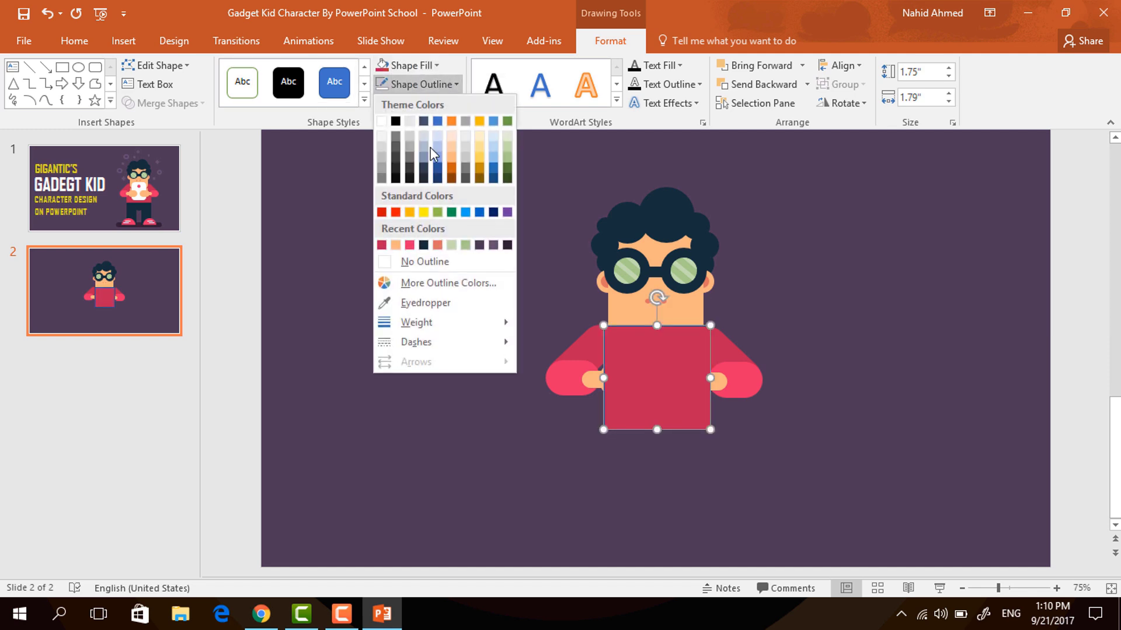
{"action": "left_click", "coordinate": [416, 262]}
{"action": "right_click", "coordinate": [642, 370]}
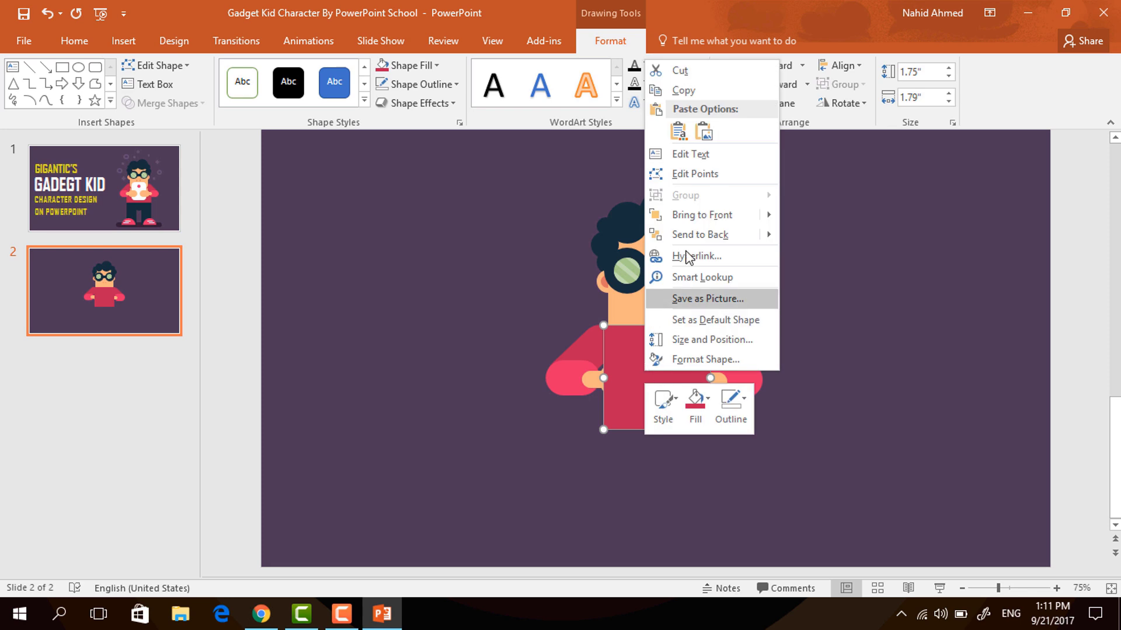
{"action": "left_click", "coordinate": [700, 235]}
{"action": "left_click", "coordinate": [636, 481]}
- Ungroup both the left and right arm groups
{"action": "right_click", "coordinate": [600, 360]}
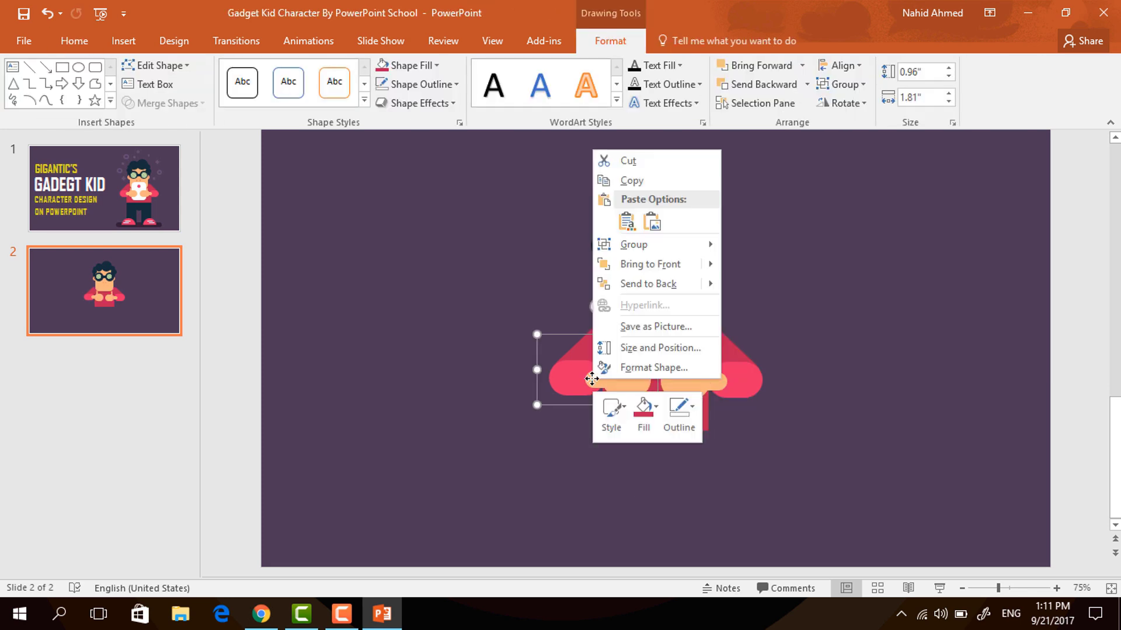
{"action": "mouse_move", "coordinate": [675, 251]}
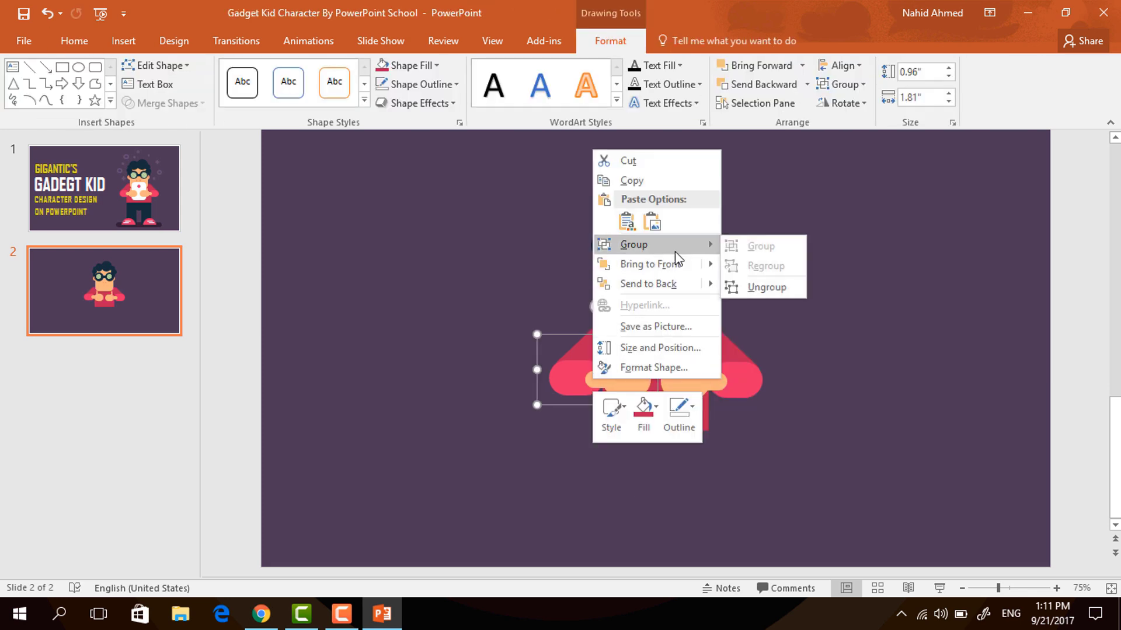
{"action": "left_click", "coordinate": [774, 289]}
{"action": "left_click", "coordinate": [831, 356]}
{"action": "left_click", "coordinate": [741, 376]}
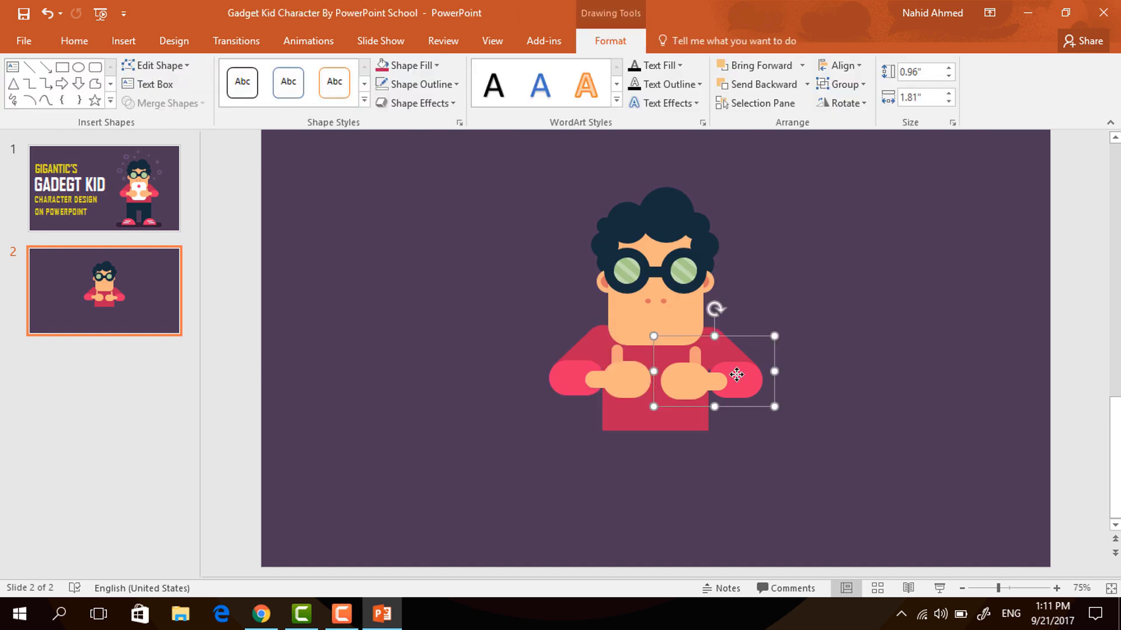
{"action": "right_click", "coordinate": [736, 375]}
{"action": "mouse_move", "coordinate": [786, 239]}
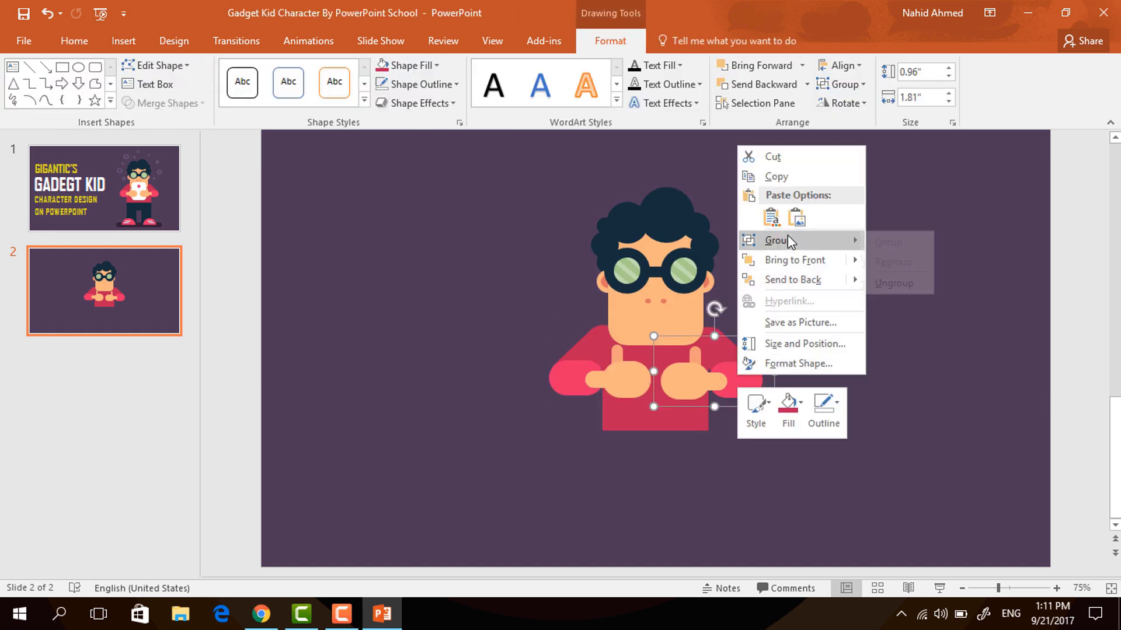
{"action": "left_click", "coordinate": [911, 284]}
{"action": "left_click", "coordinate": [825, 368]}
- Regroup the left arm and hand with Ctrl+G, then select the right arm pieces
{"action": "left_click_drag", "start_coordinate": [505, 334], "coordinate": [658, 404]}
{"action": "left_click_drag", "start_coordinate": [659, 409], "coordinate": [659, 410]}
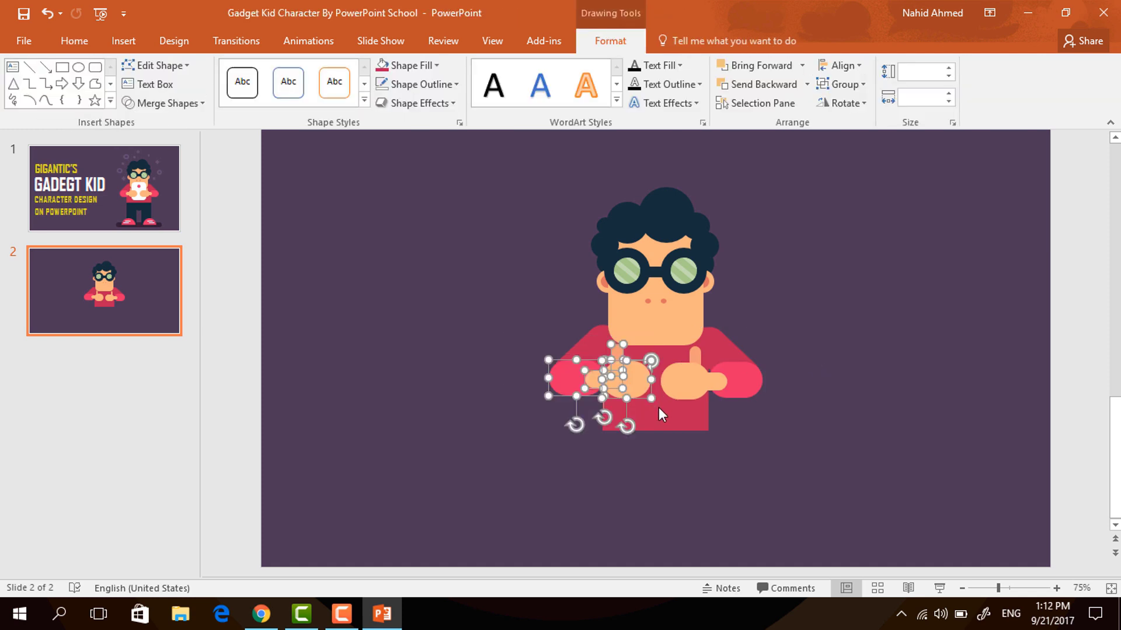
{"action": "key", "text": "ctrl+g"}
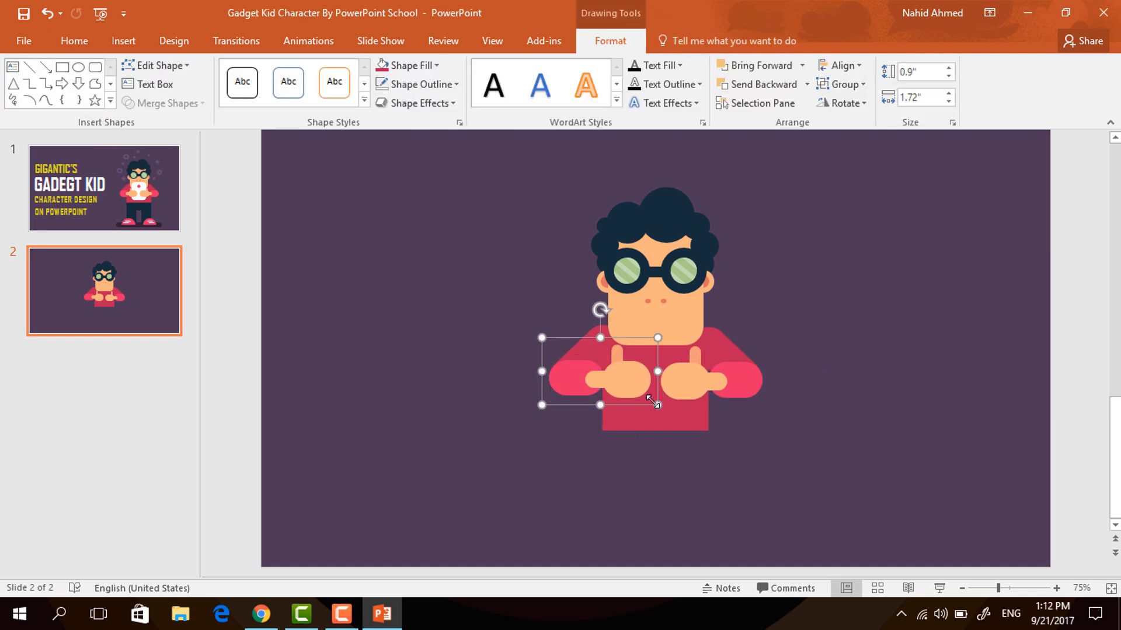
{"action": "left_click", "coordinate": [807, 337]}
{"action": "left_click_drag", "start_coordinate": [811, 328], "coordinate": [658, 411]}
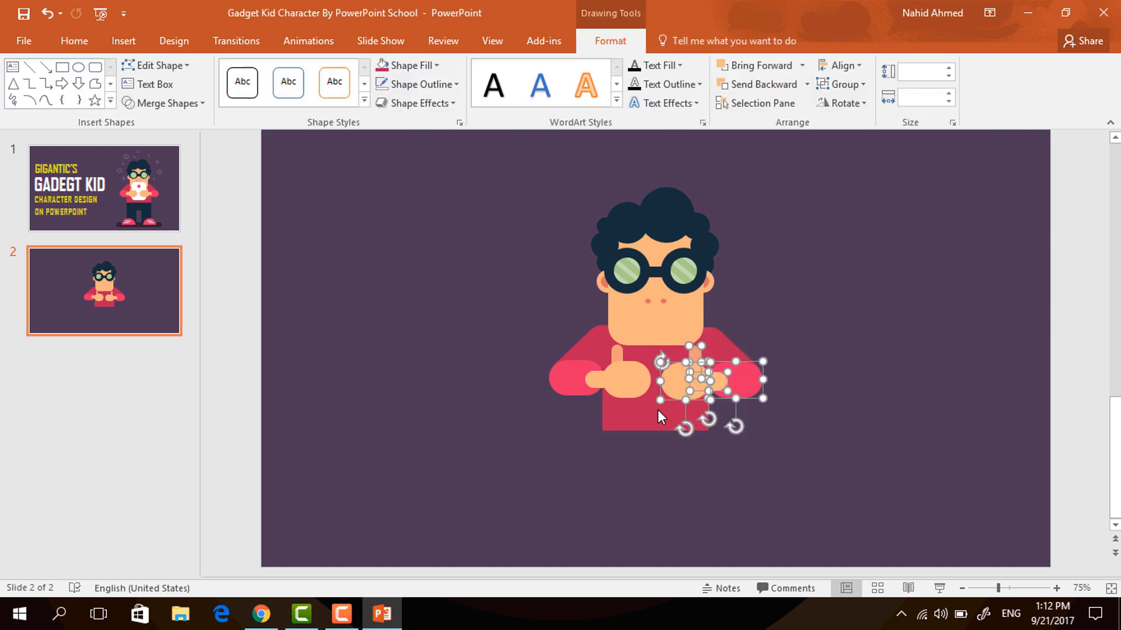